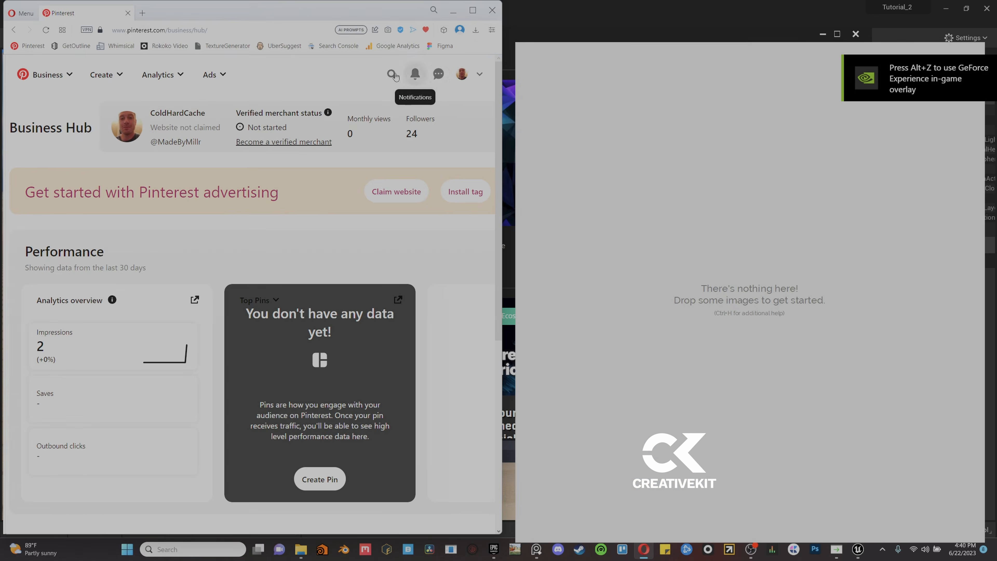
Step: Search Pinterest for "volcano" and copy the erupting volcano image onto the empty reference board
click(388, 75)
text(volcano)
key(Return)
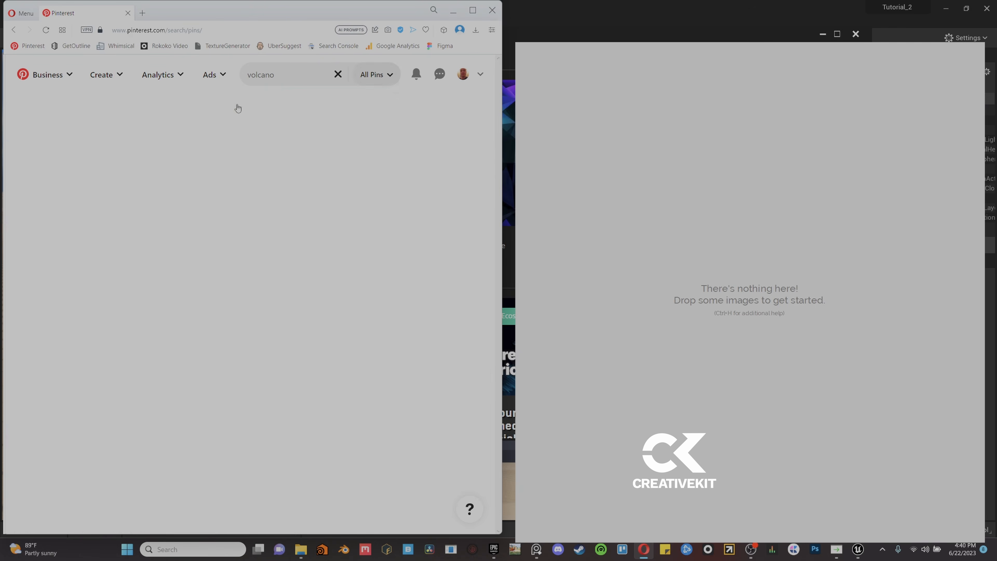
click(219, 244)
right_click(219, 246)
click(254, 282)
click(672, 274)
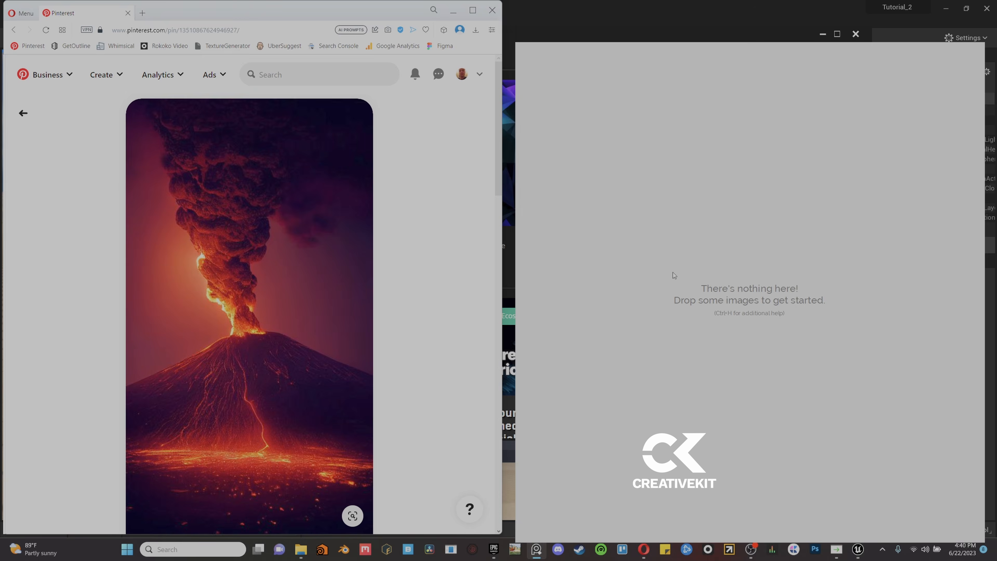
key(ctrl+v)
Step: Search Pinterest for "lava" and add the lava city artwork to the reference board beside the volcano image
click(29, 119)
click(281, 76)
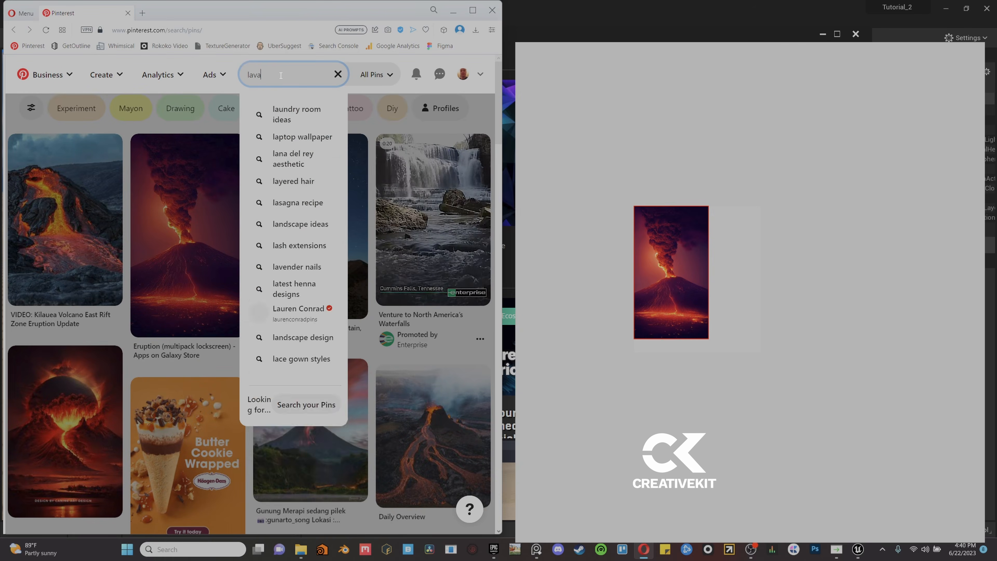
text(lava)
key(Return)
scroll(251, 315, down, 5)
click(342, 318)
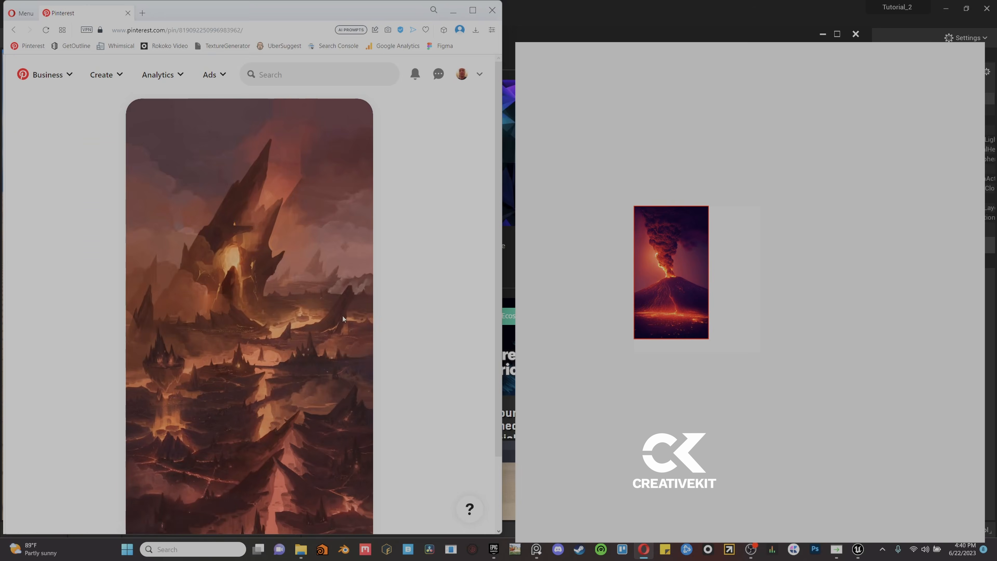
key(ctrl+v)
drag(814, 211, 774, 272)
Step: Copy the image of lava flowing into the ocean onto the reference board and place it beside the volcano image
click(23, 114)
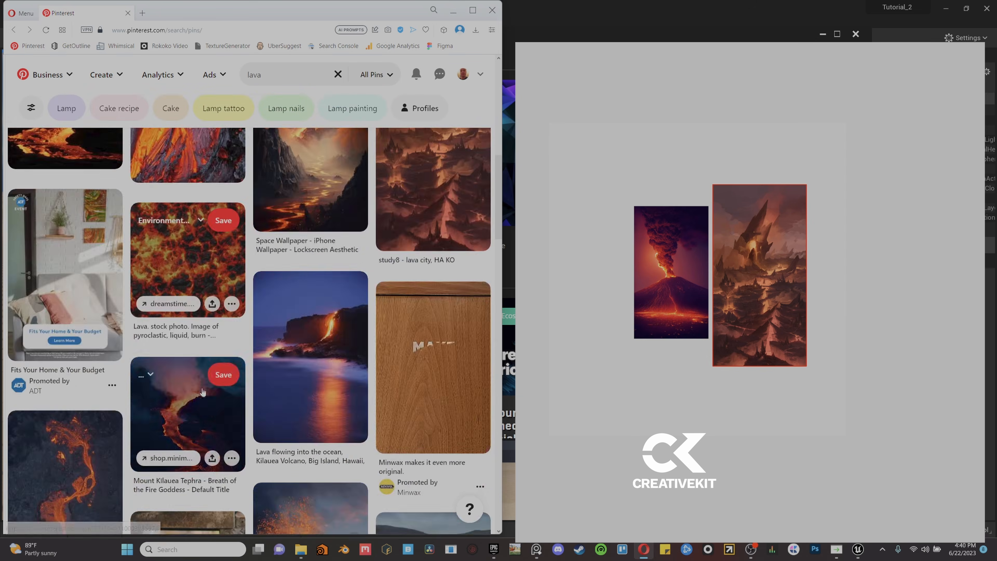
scroll(464, 407, down, 3)
scroll(465, 407, up, 1)
click(310, 235)
right_click(310, 234)
click(344, 271)
click(670, 156)
key(ctrl+v)
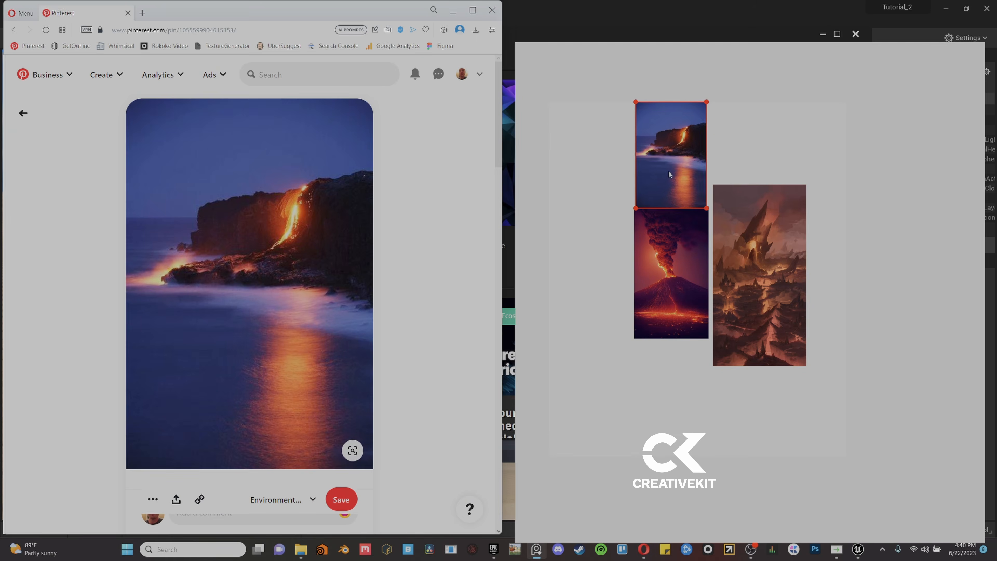
drag(669, 172, 602, 276)
Step: Browse the related lava pins and add the glowing lava rock field image from the "Loa - Small" pin to the reference board
scroll(290, 257, down, 6)
scroll(290, 257, down, 10)
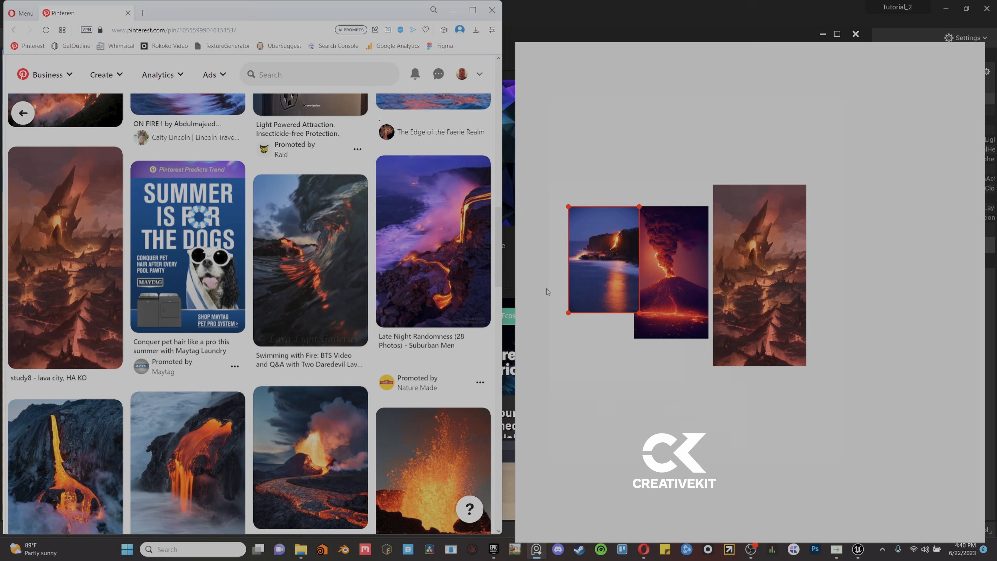
middle_drag(548, 291, 498, 258)
scroll(448, 272, down, 10)
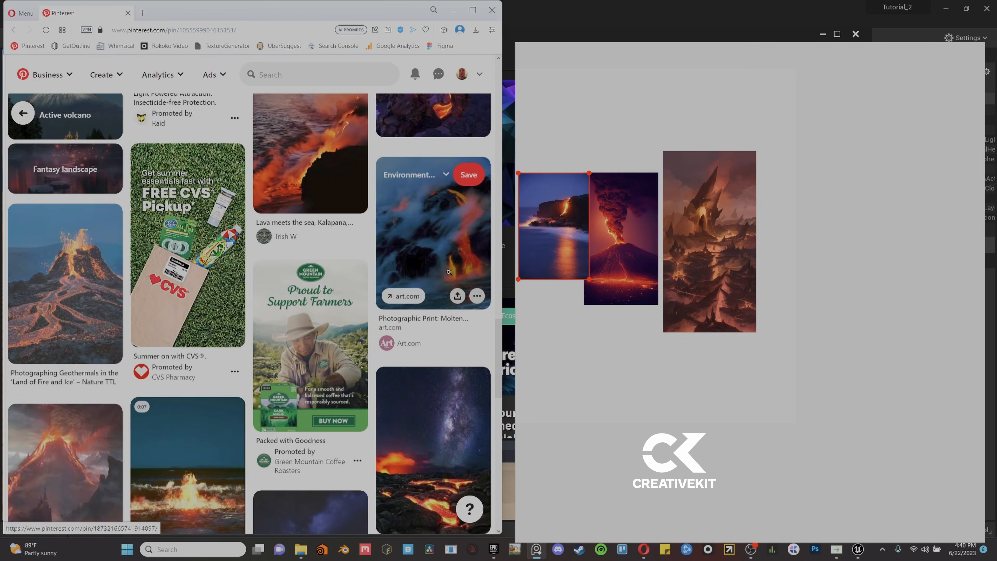
scroll(449, 271, down, 5)
click(426, 445)
right_click(209, 167)
click(242, 204)
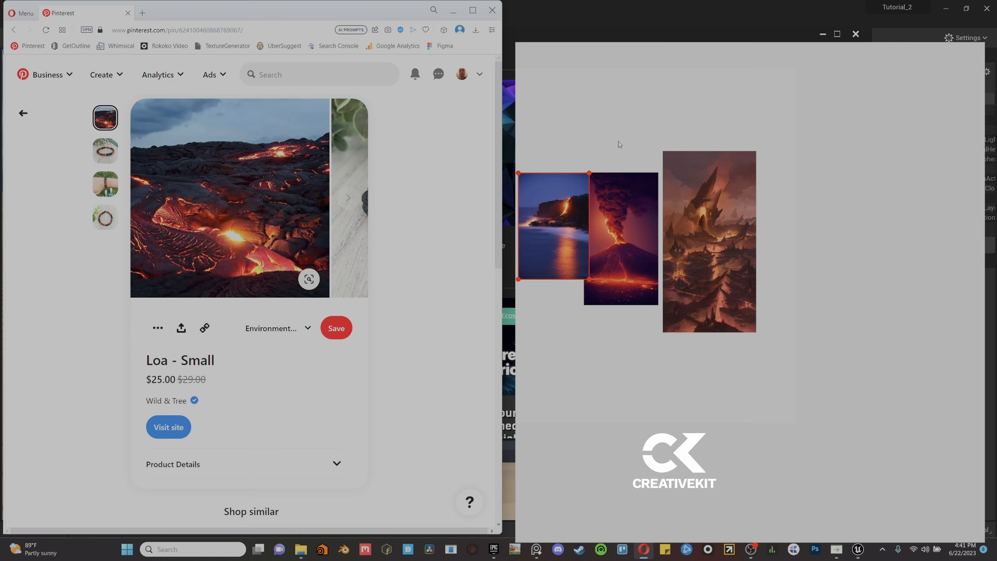
key(ctrl+v)
click(26, 116)
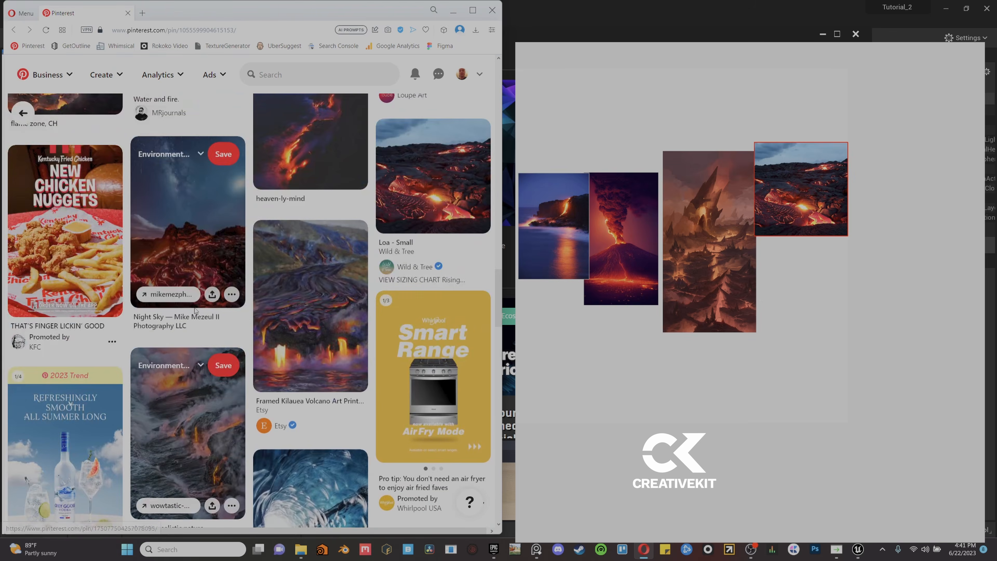
scroll(251, 299, down, 5)
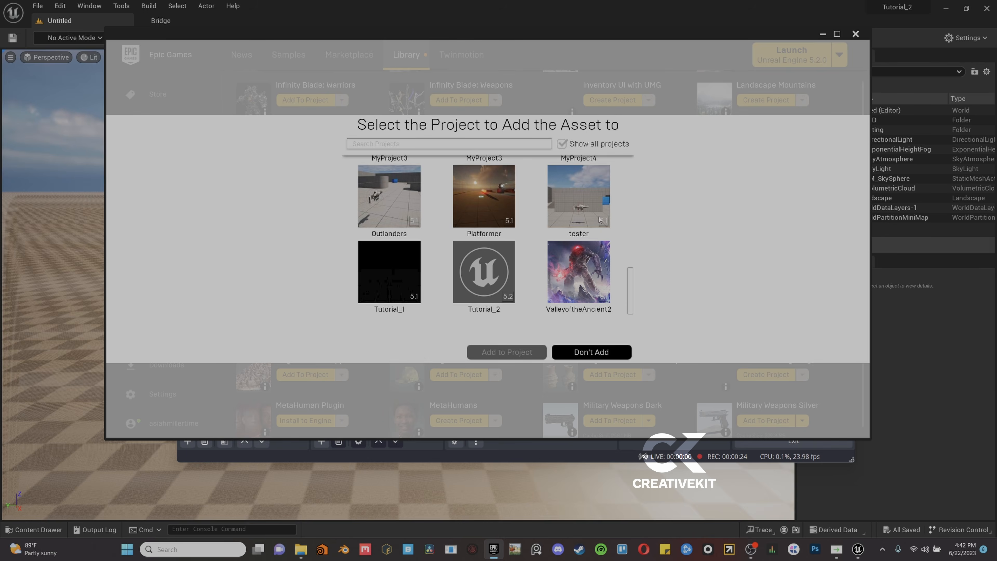
Step: Dismiss the launcher's asset dialog without adding anything, and create a Blank Games project named Tutorial_2_ from the Unreal Editor
click(593, 346)
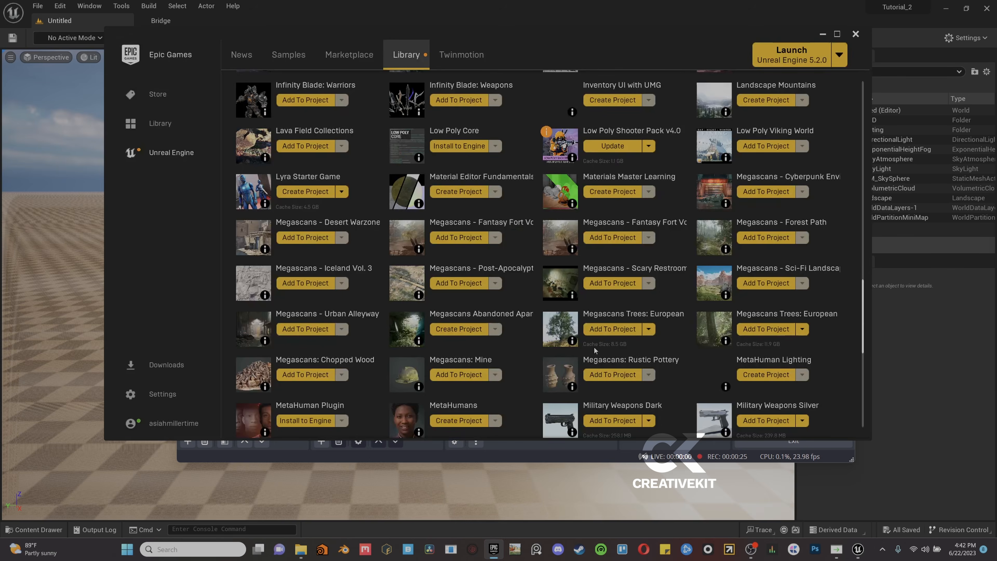
click(73, 212)
click(42, 7)
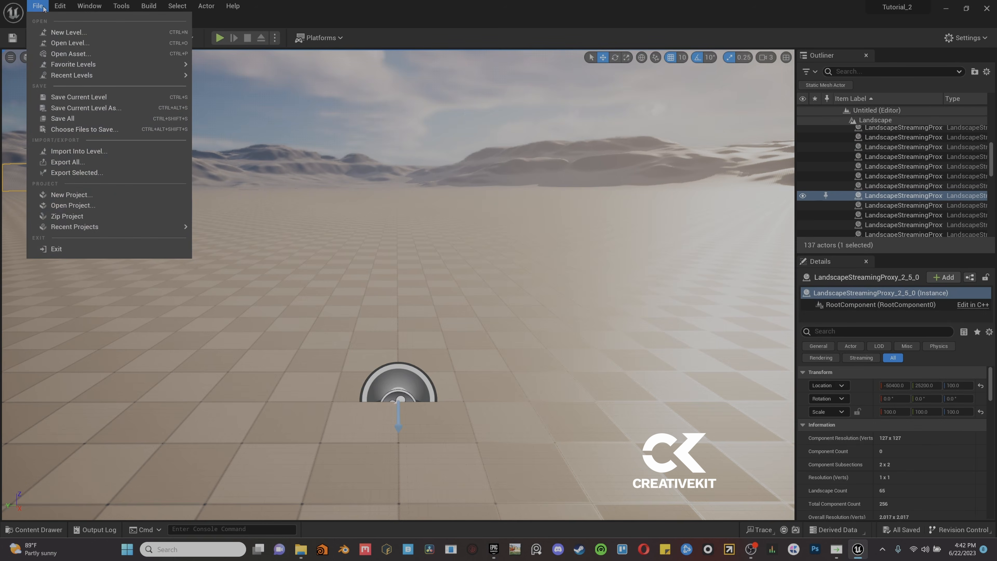
click(97, 199)
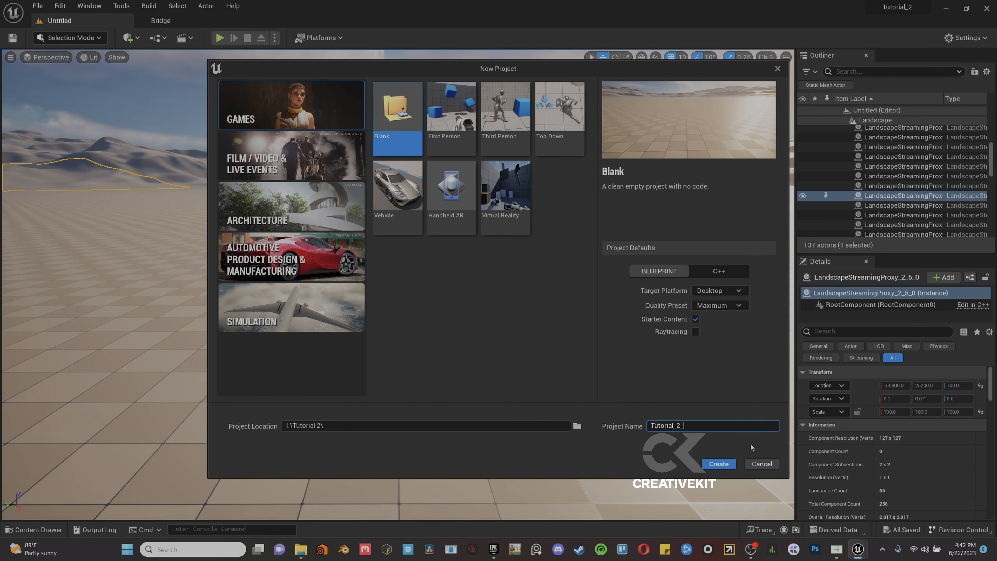
click(718, 463)
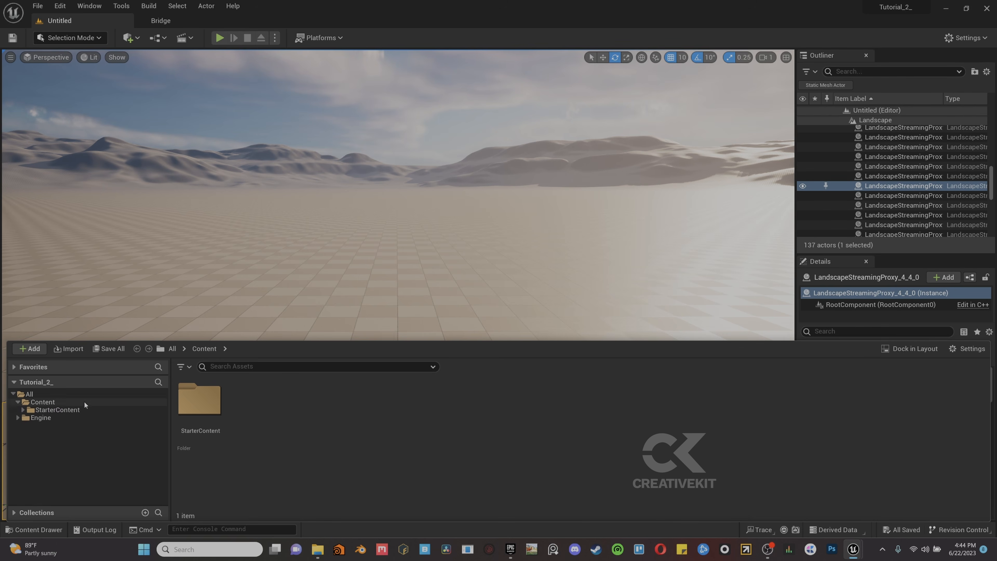
Step: Create two folders named Materials and Levels inside the project's Content folder
click(40, 403)
click(59, 410)
click(44, 402)
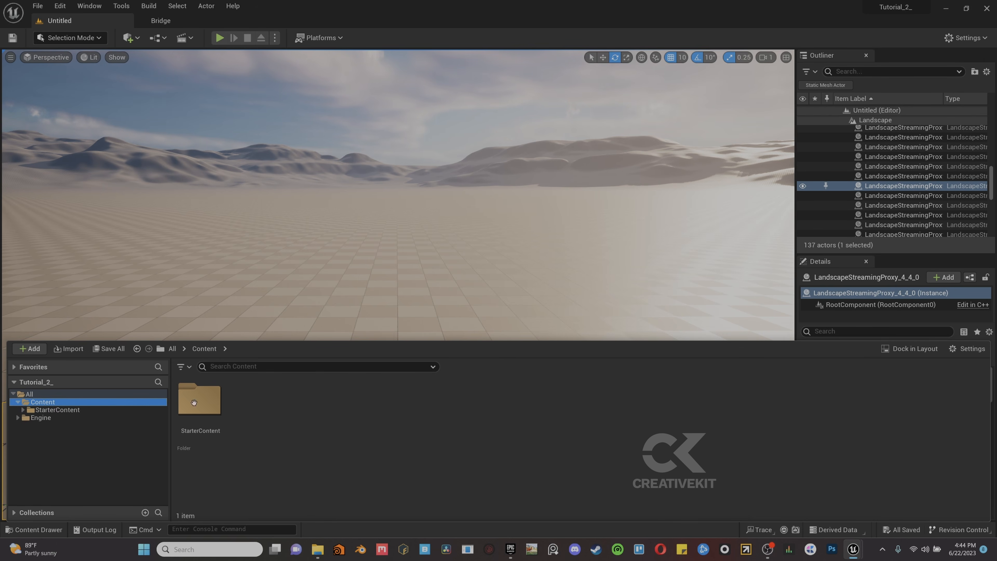
right_click(281, 408)
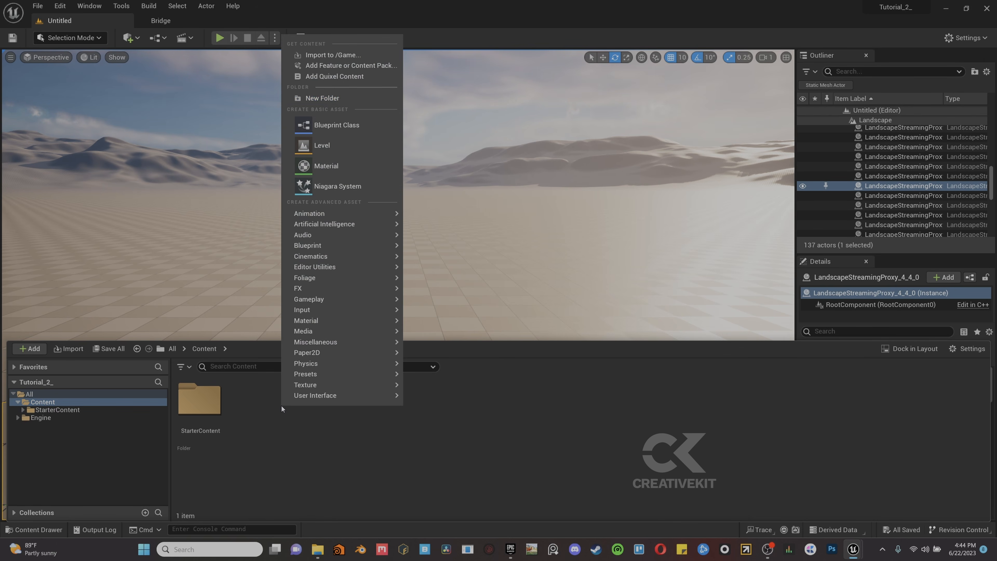
click(339, 98)
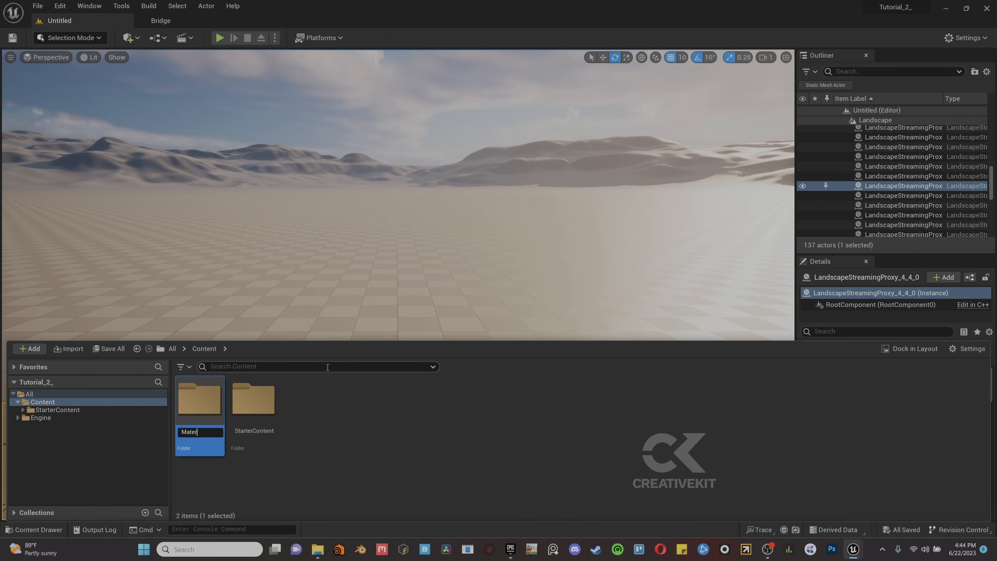
right_click(298, 425)
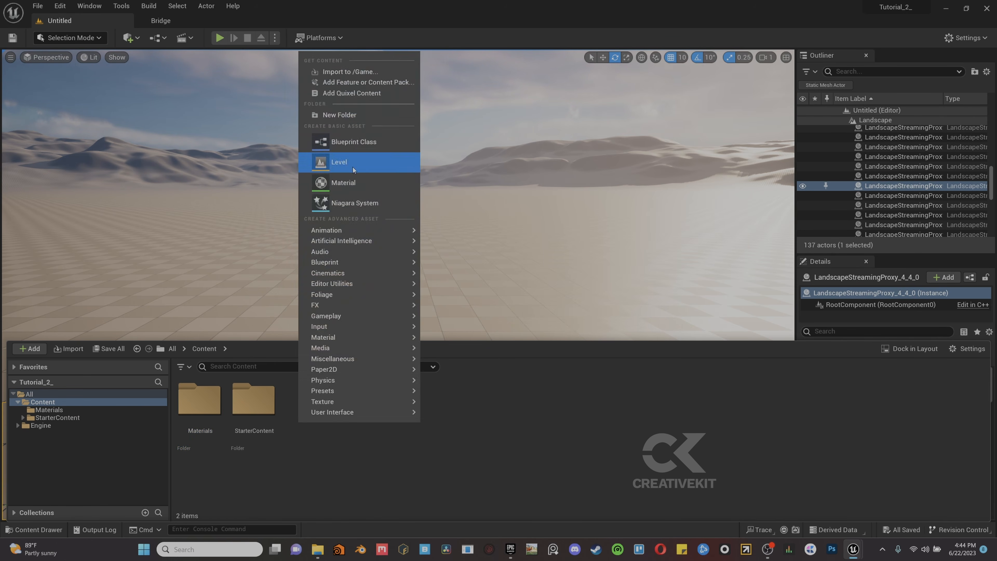
click(360, 115)
text(Level)
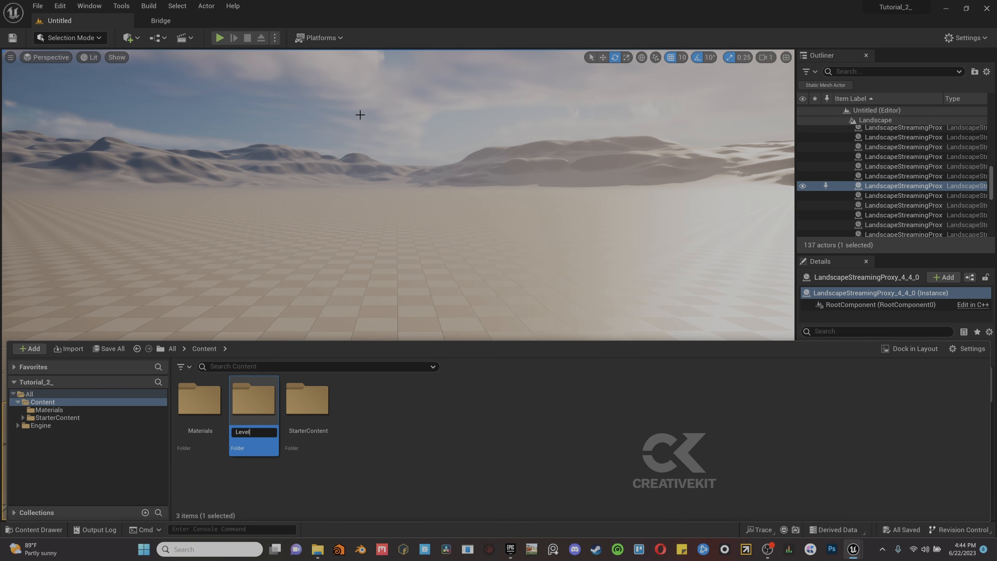
text(s)
key(Return)
Step: Set the colour of the Levels and Materials folders to teal
ctrl+click(254, 421)
right_click(200, 420)
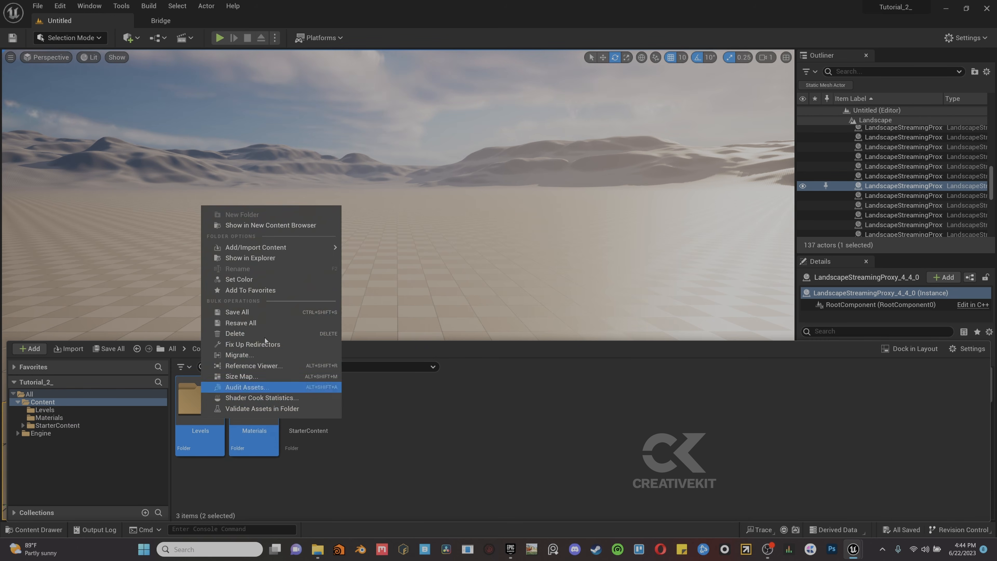
click(295, 279)
mouse_move(369, 342)
mouse_down()
mouse_move(387, 326)
mouse_move(312, 353)
mouse_up()
click(441, 523)
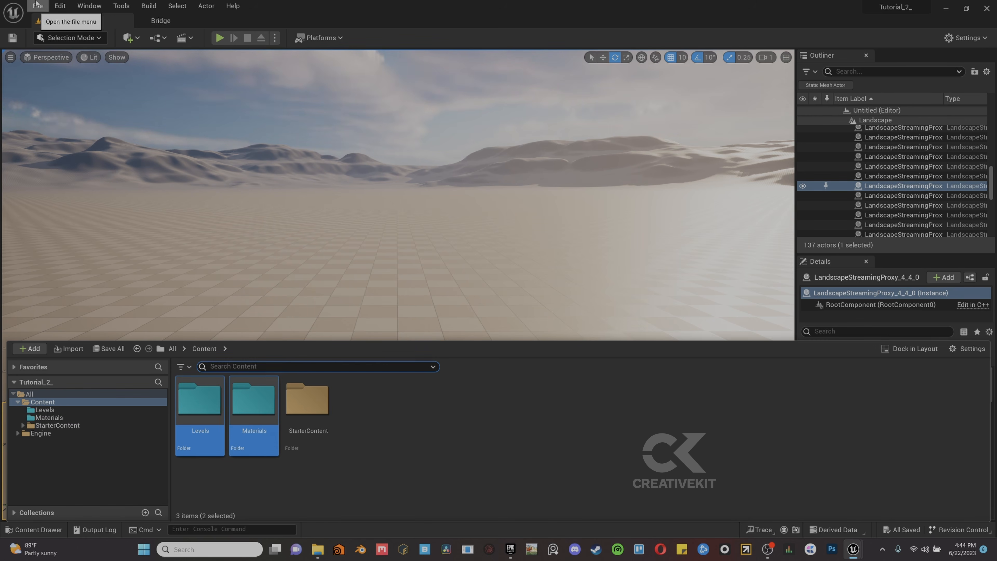
Step: Create a new level from the Empty Level template
click(37, 6)
click(55, 33)
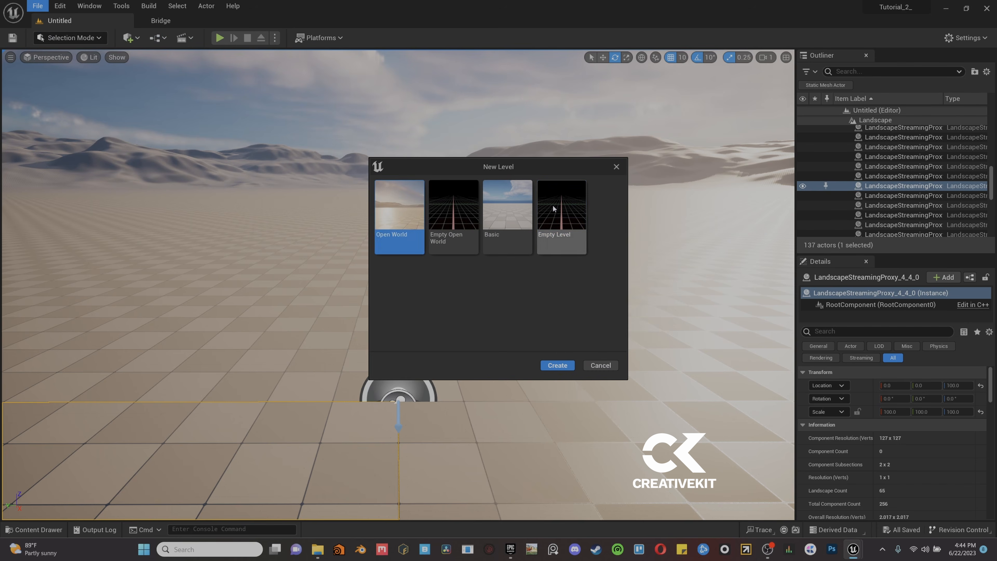
click(557, 365)
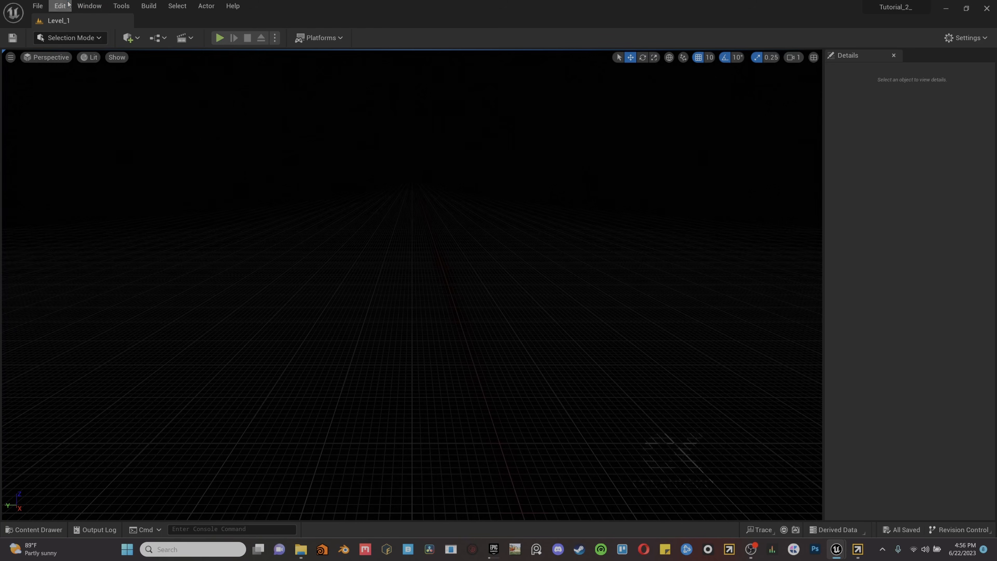
Step: Use the Env. Light Mixer to add a sky light, atmospheric light, sky atmosphere, volumetric cloud and height fog
click(89, 6)
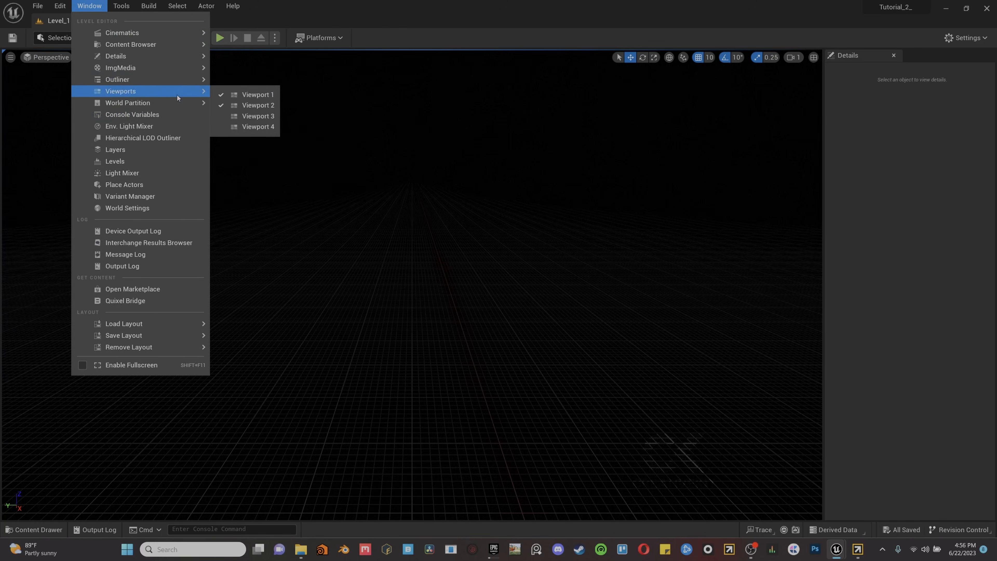
click(189, 126)
click(584, 224)
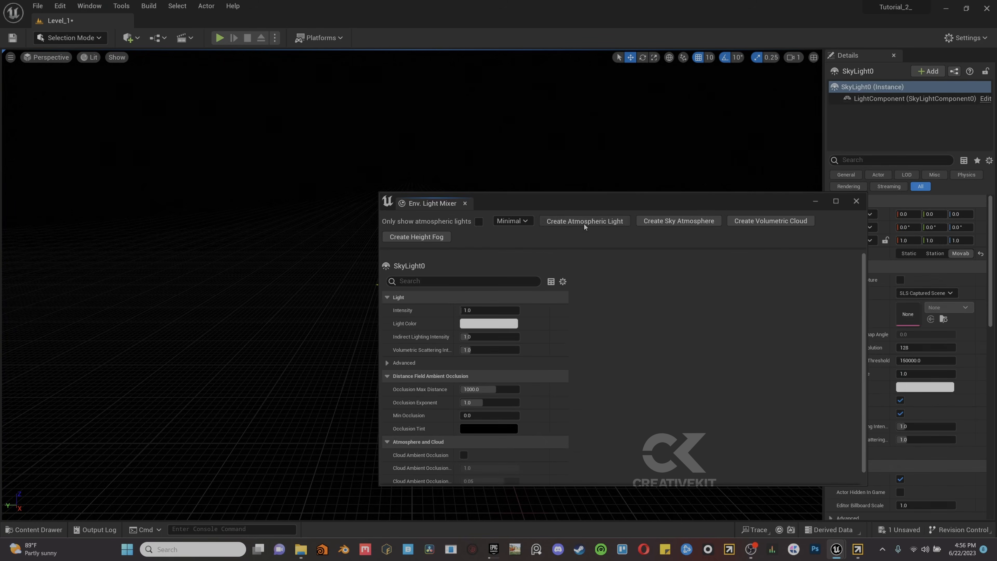
click(584, 223)
click(583, 223)
click(636, 225)
click(583, 220)
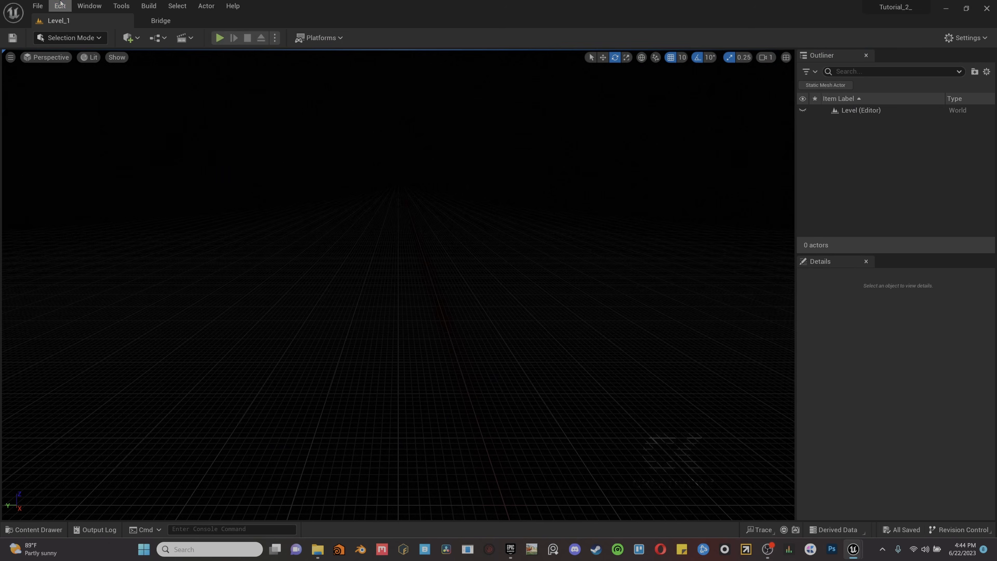
Step: Find the Auto Exposure option in the project settings and toggle it
click(60, 6)
click(102, 151)
click(330, 80)
text(autoexp)
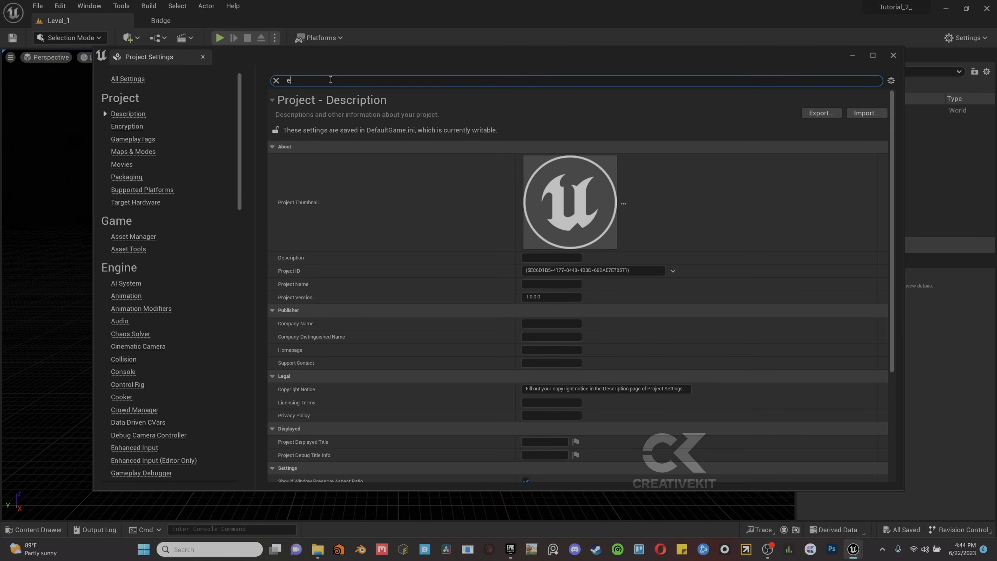
text(o)
click(526, 141)
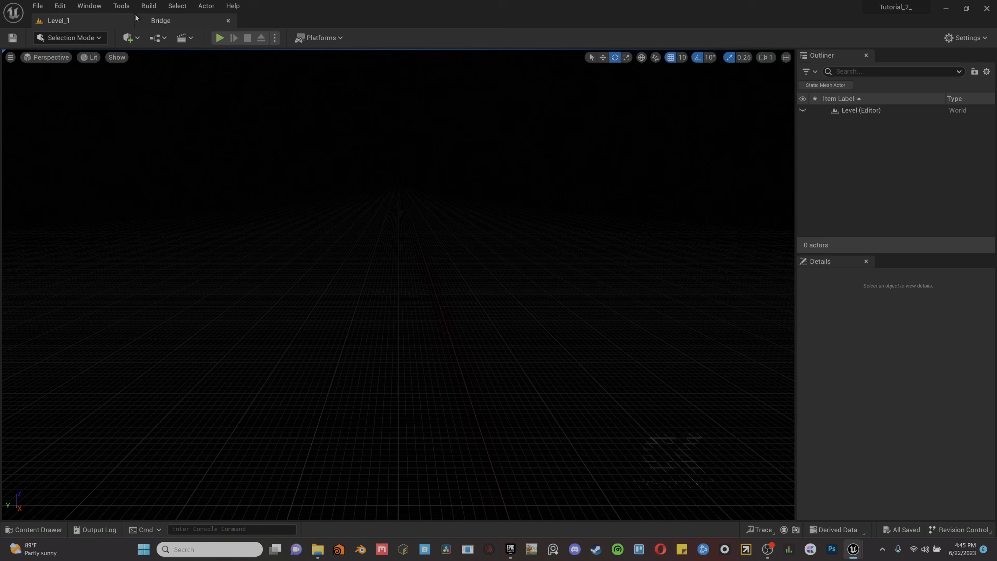
Step: Enable the experimental Water and Water Extras plugins
click(56, 4)
click(141, 161)
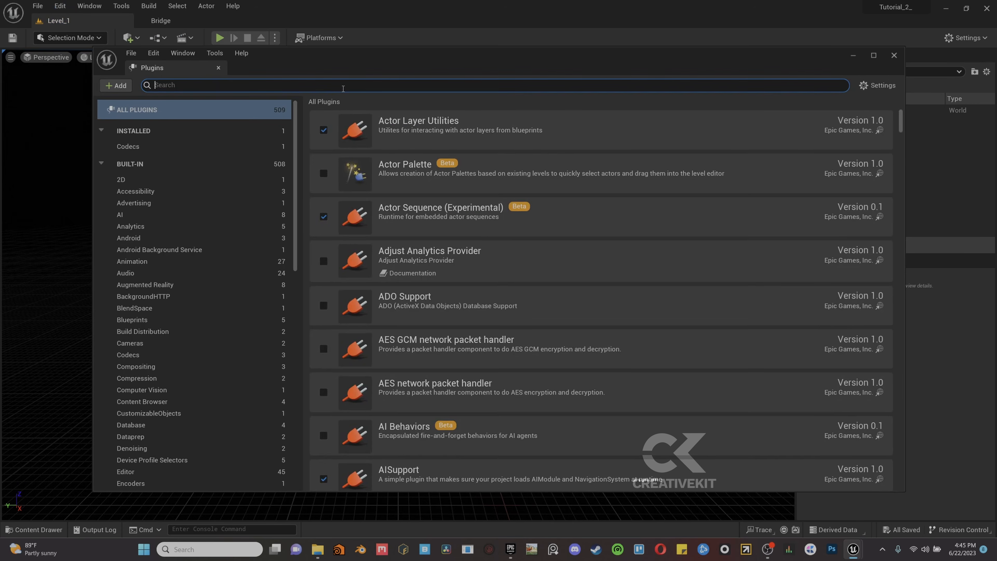
text(water)
click(323, 131)
click(576, 304)
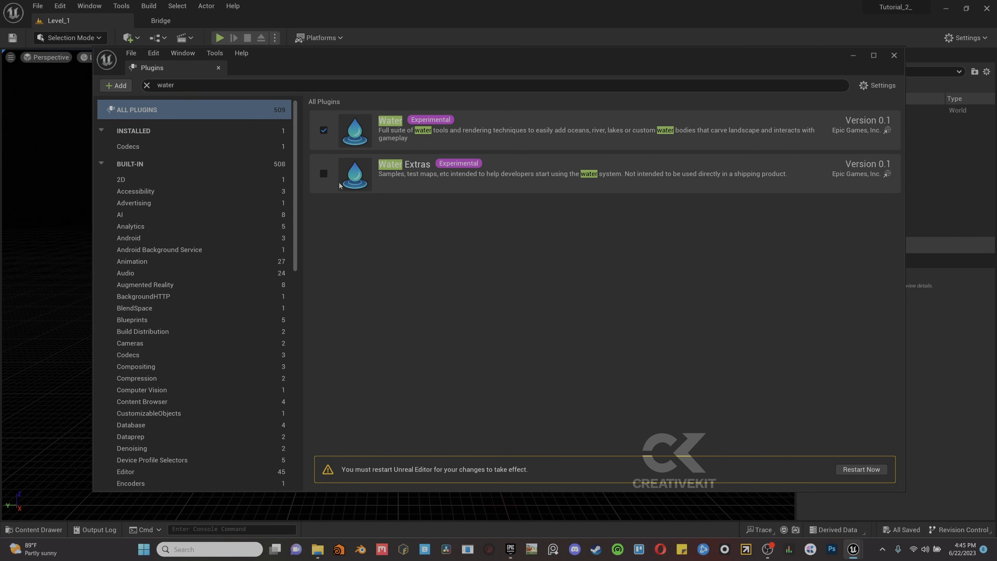
click(324, 174)
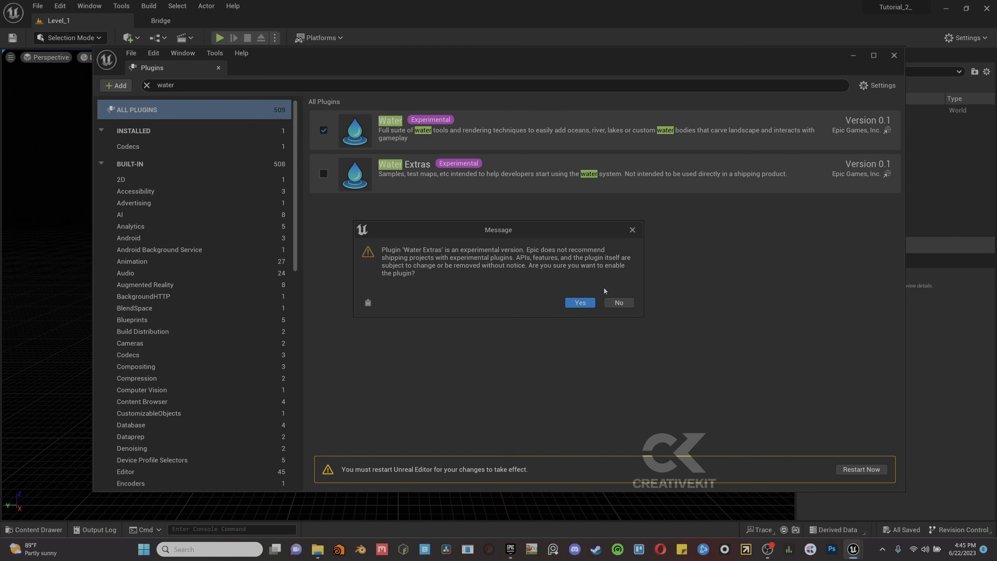
Step: Enable the Movie Render Queue plugins and the Landmass plugin
click(259, 89)
text(movie re)
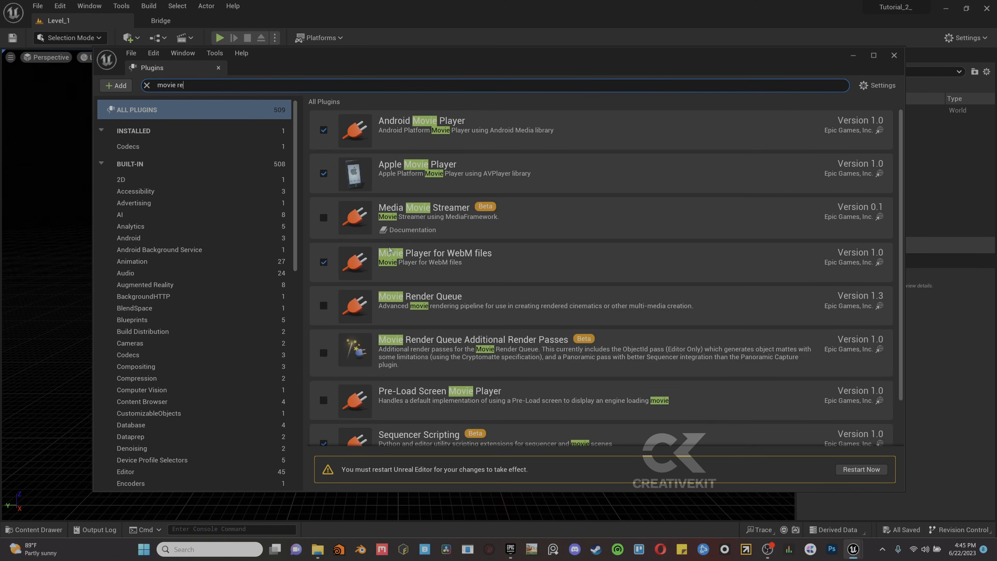
click(323, 176)
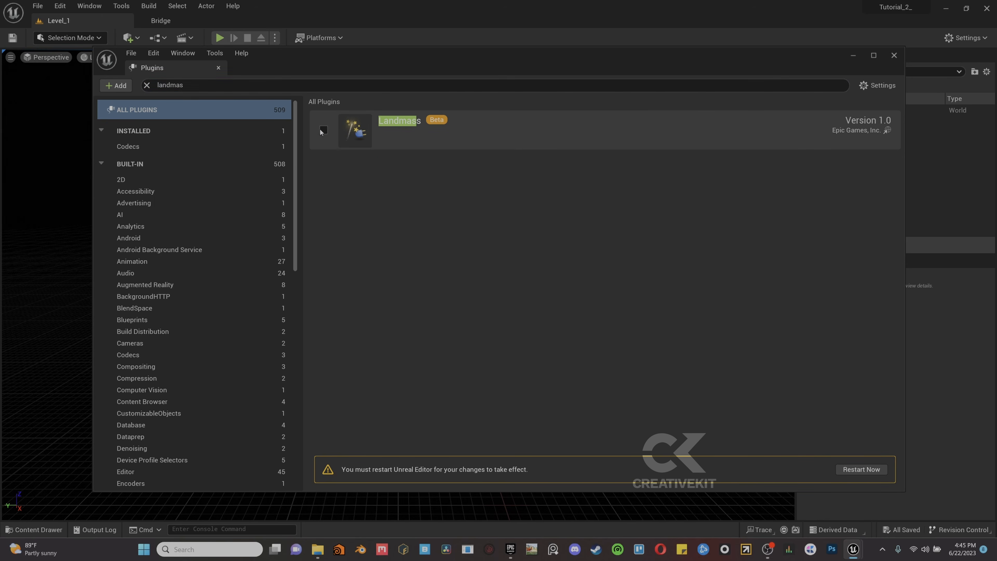
click(324, 130)
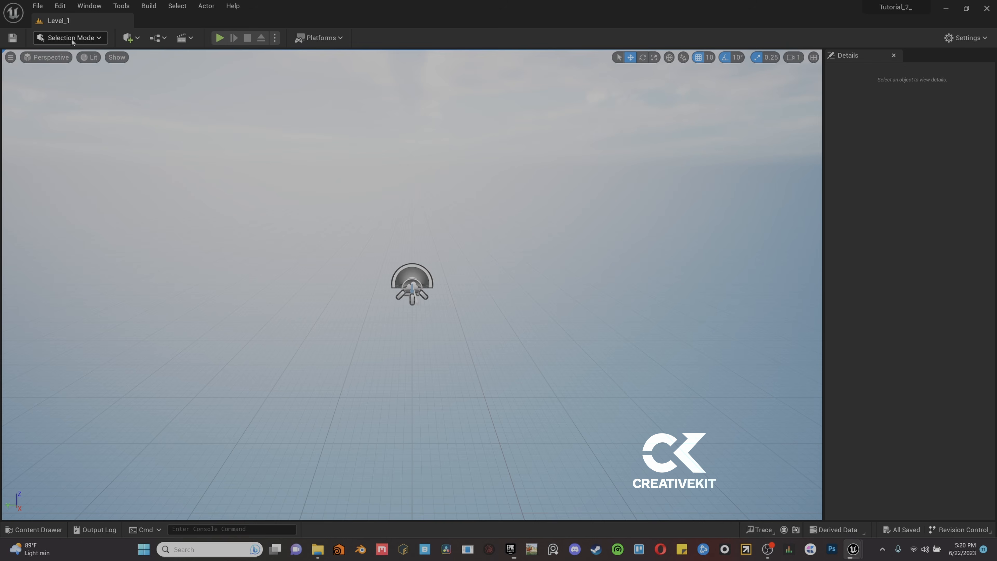
Step: Switch the editor to Landscape mode to set up a new landscape
click(71, 37)
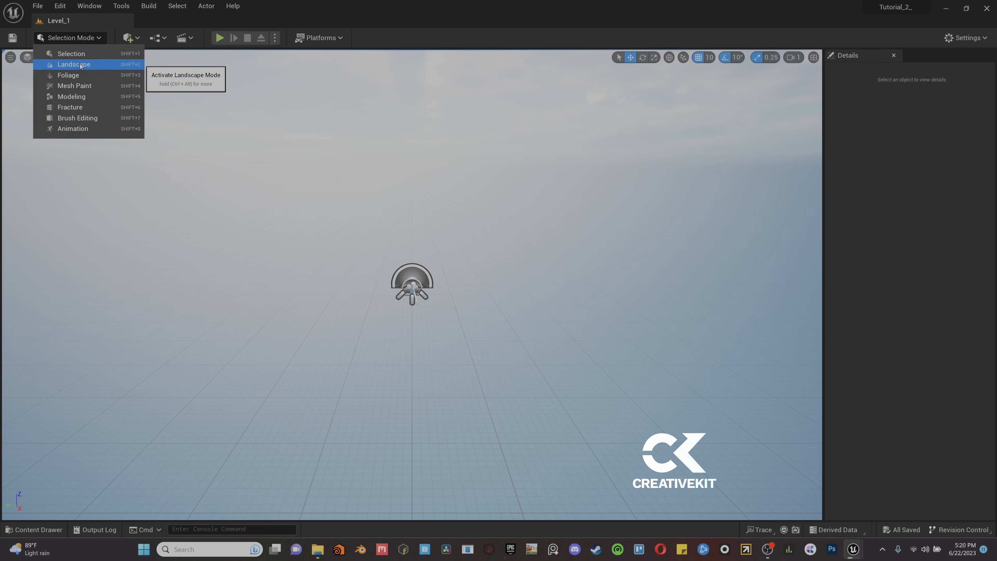
click(70, 64)
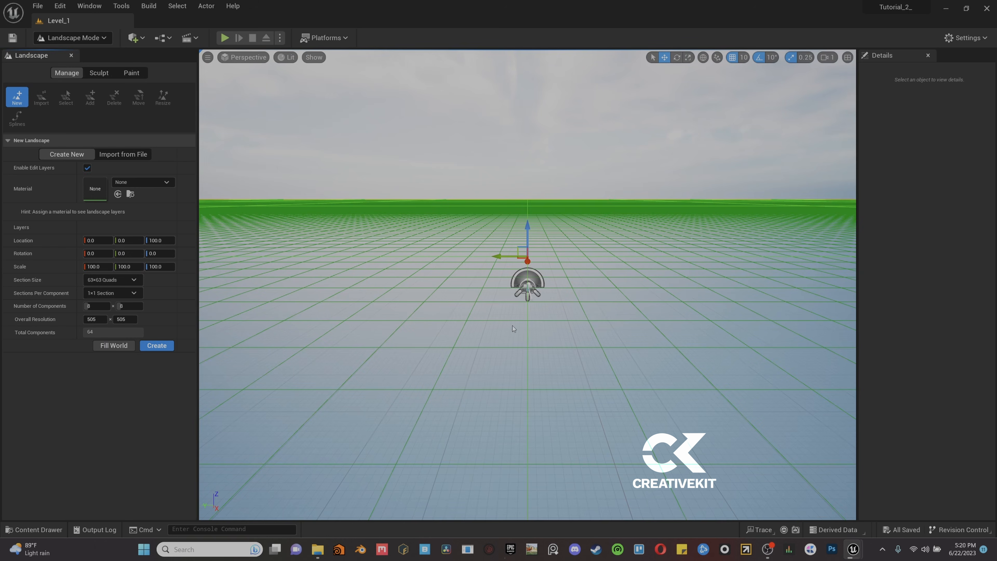
click(94, 268)
text(200)
key(Return)
key(Caps_Lock)
text(100)
key(Return)
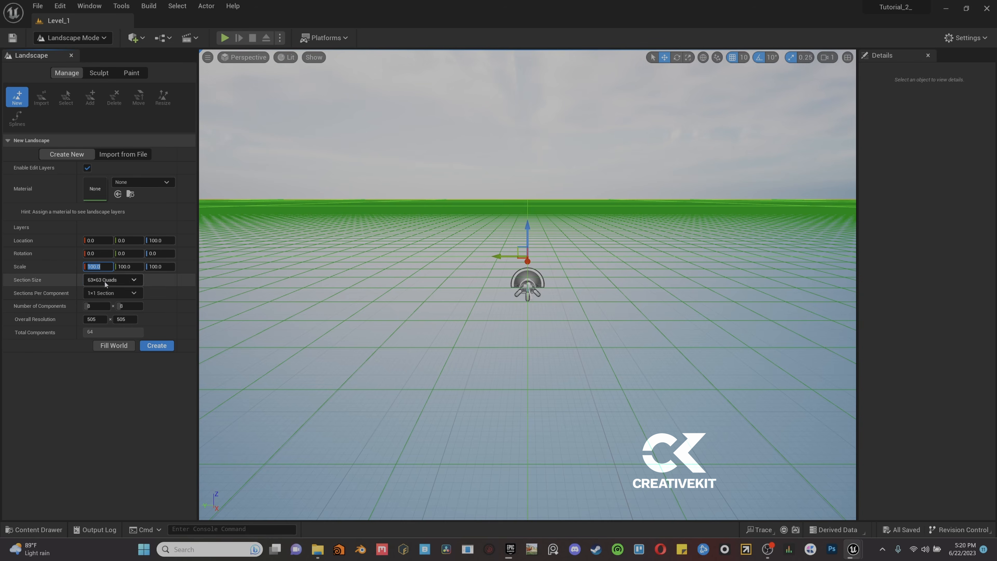
Step: Enter an overall resolution of 1000 by 1000 for the new landscape
click(89, 306)
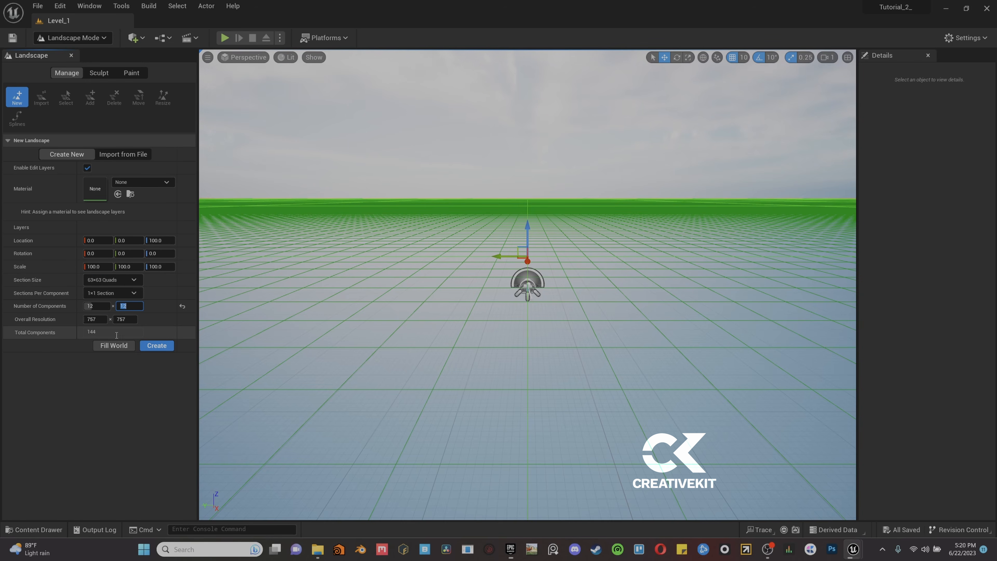
click(101, 320)
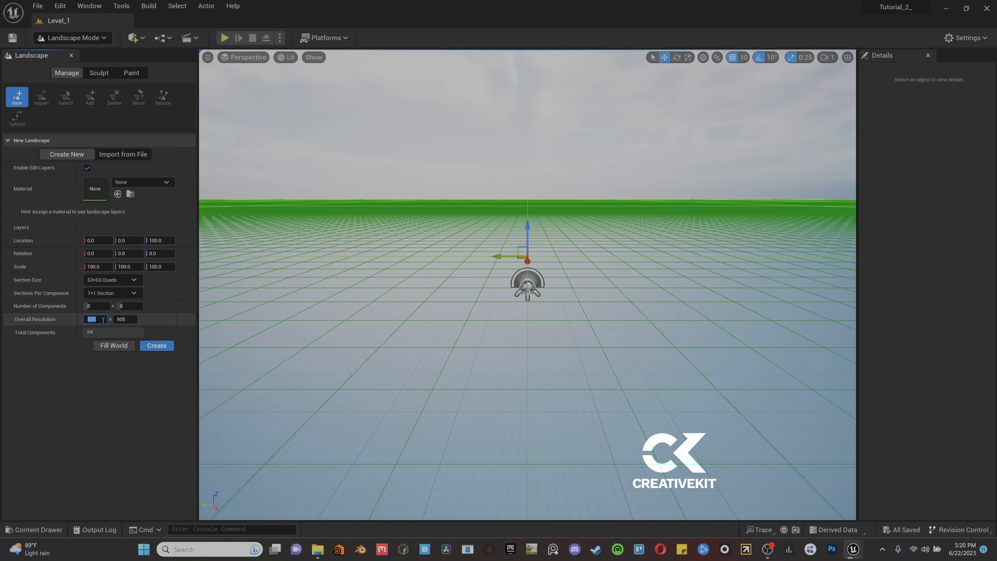
text(1000)
key(Tab)
text(1000)
key(Return)
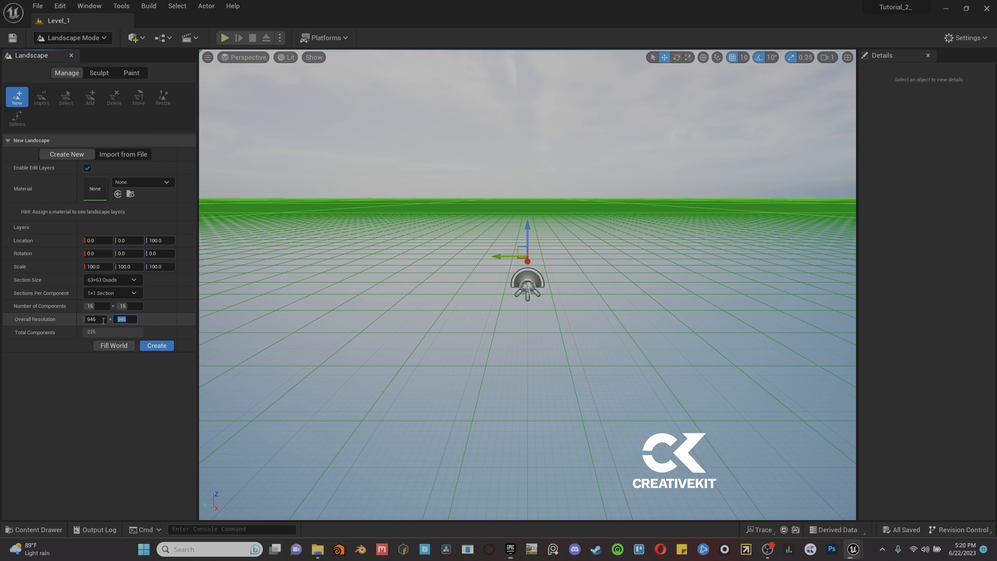
click(98, 267)
text(50)
key(Return)
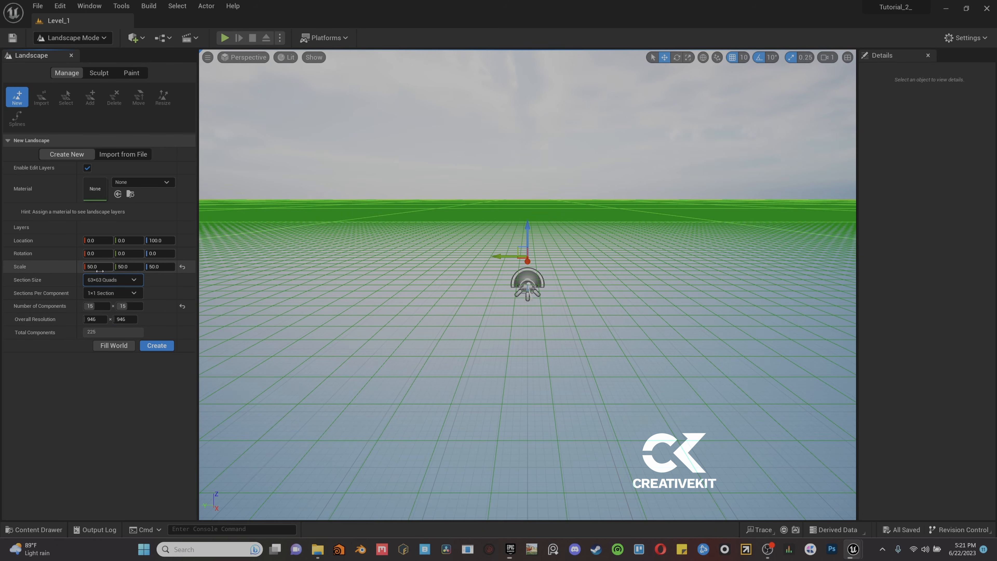
click(112, 280)
click(119, 337)
click(112, 279)
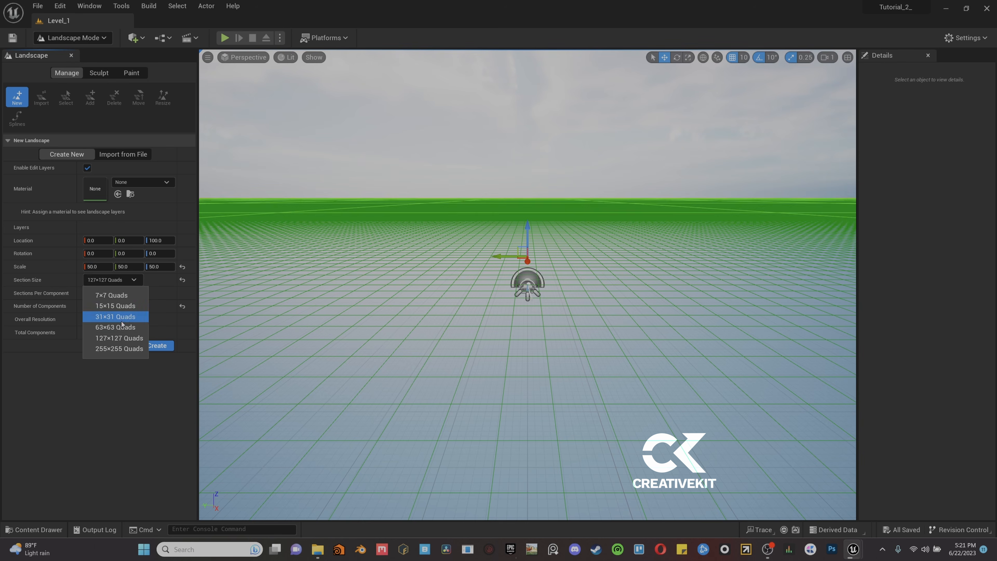
click(122, 326)
Step: Set the new landscape's scale to 100 on all axes and create the landscape
click(100, 266)
text(100)
key(Tab)
text(10)
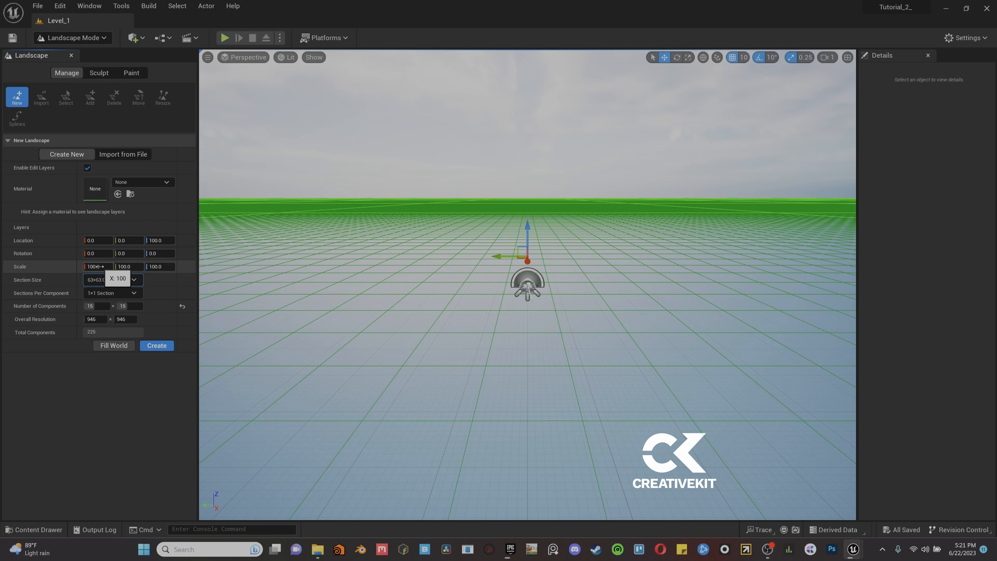
click(156, 346)
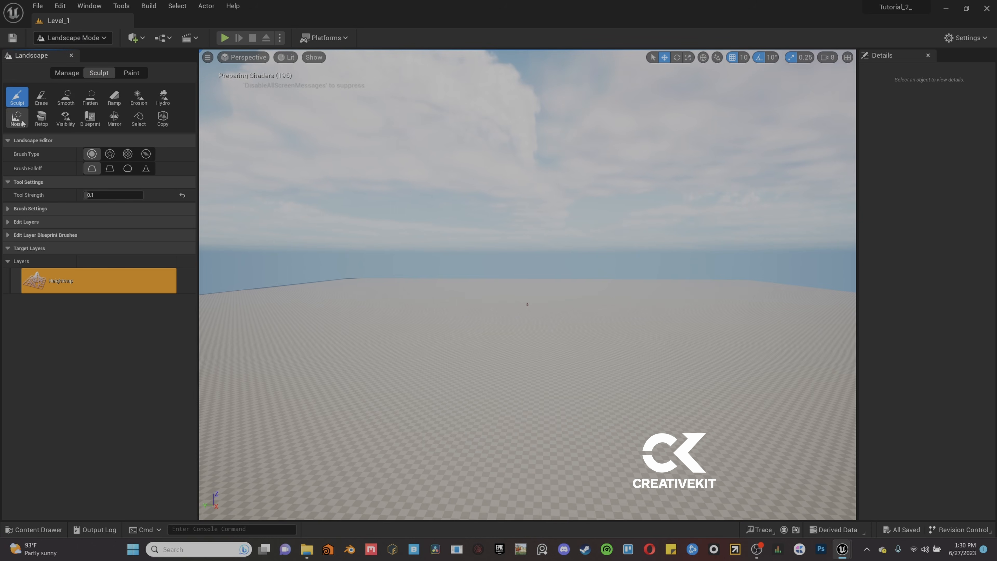
Step: Show the sculpting brush settings and raise low bumps on the far part of the landscape with the Sculpt tool
click(8, 208)
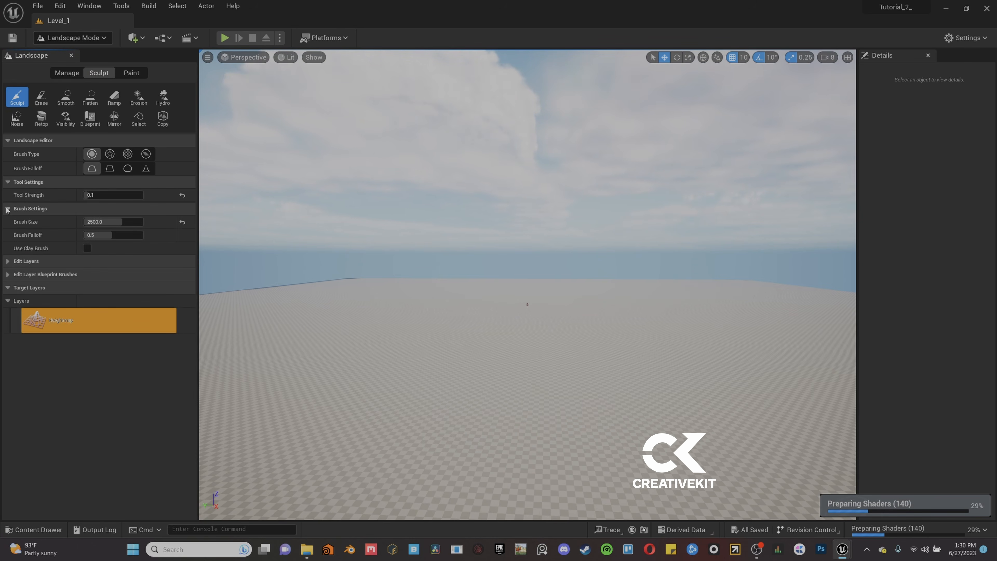
right_drag(510, 294, 530, 314)
key(w)
right_drag(452, 306, 445, 298)
drag(486, 263, 543, 262)
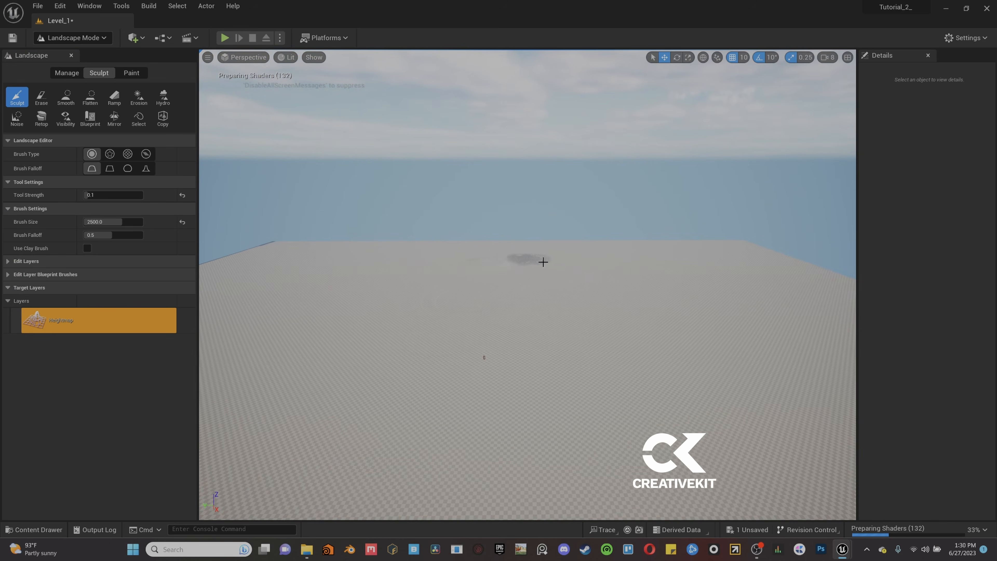
right_drag(513, 269, 510, 269)
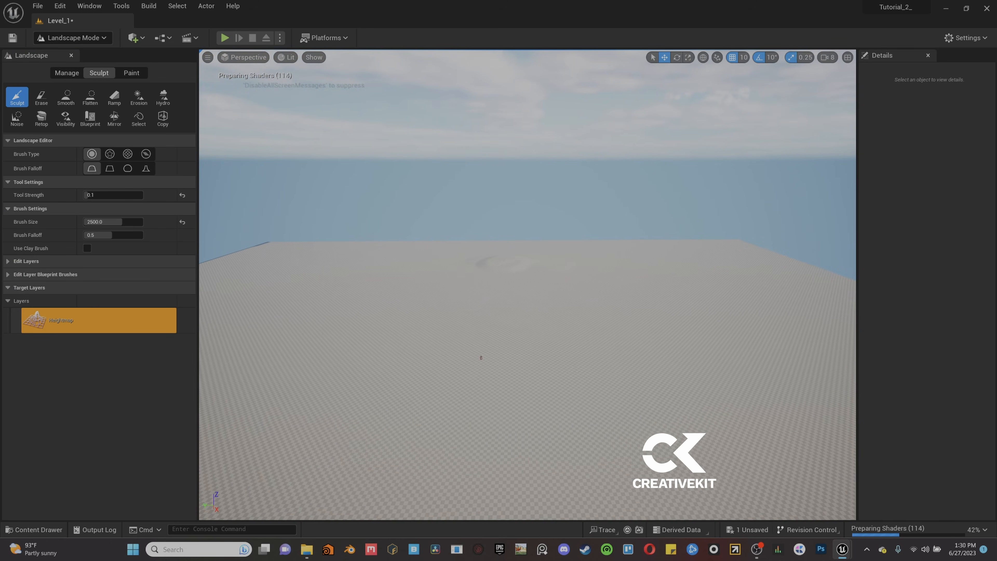
right_click(521, 264)
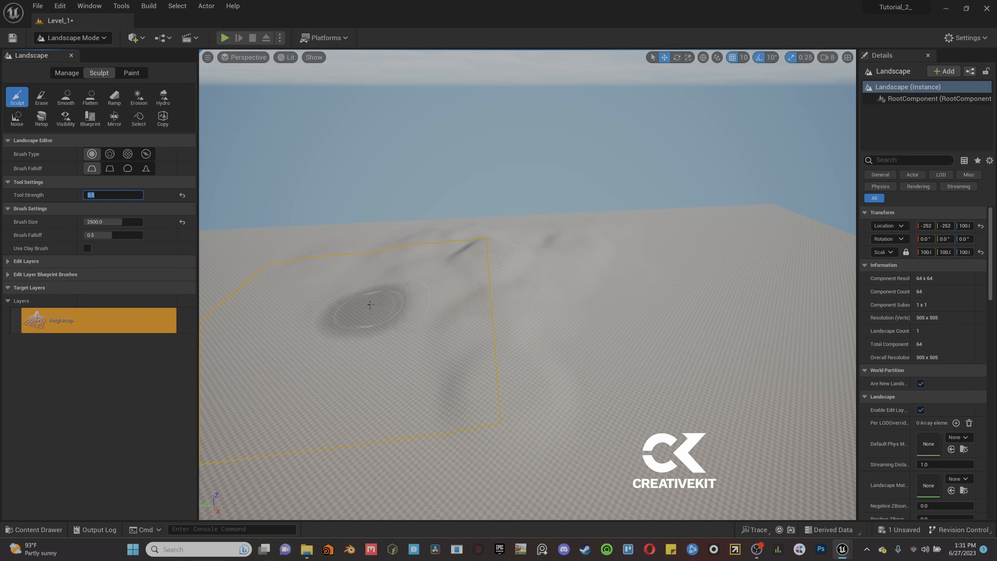
Step: Raise tall, irregular peaks at the far end of the landscape with the Sculpt tool at strength 0.5
click(479, 236)
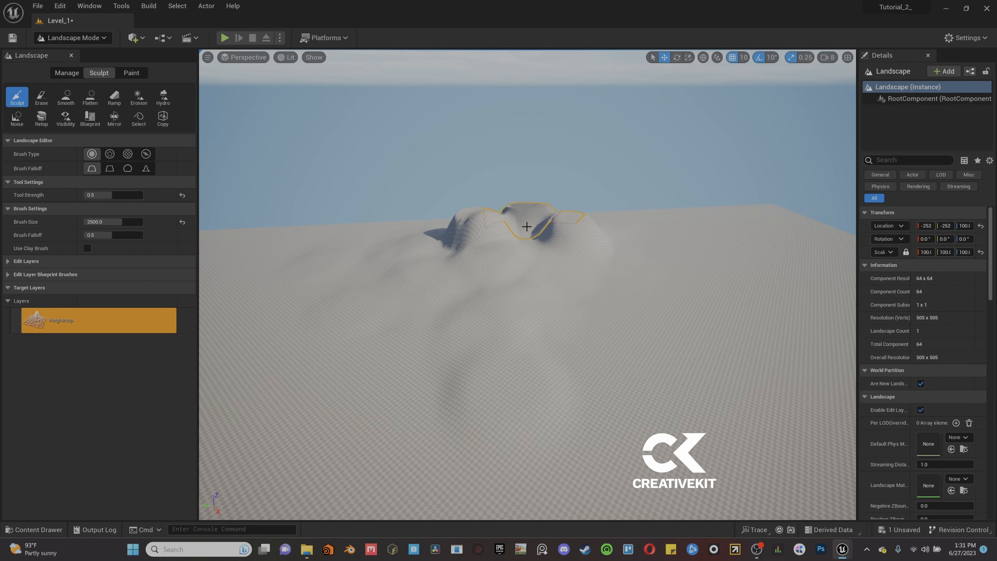
click(527, 226)
mouse_move(527, 227)
right_down()
mouse_move(510, 176)
mouse_move(569, 173)
mouse_move(608, 235)
right_up()
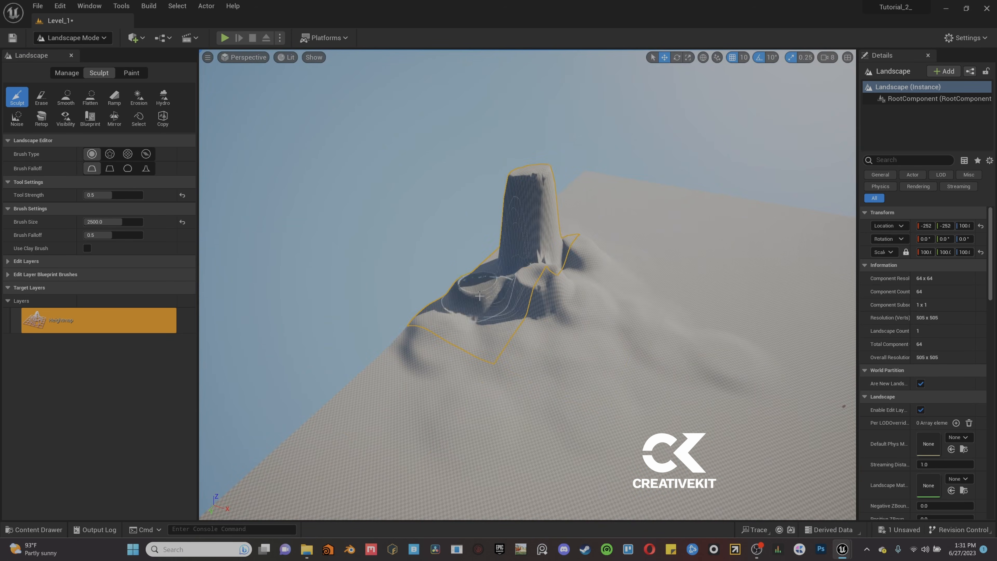
mouse_move(479, 297)
mouse_down()
mouse_move(455, 331)
mouse_move(456, 356)
mouse_move(454, 339)
mouse_move(529, 349)
mouse_move(538, 310)
mouse_up()
mouse_move(539, 259)
right_down()
mouse_move(539, 228)
mouse_move(518, 259)
right_up()
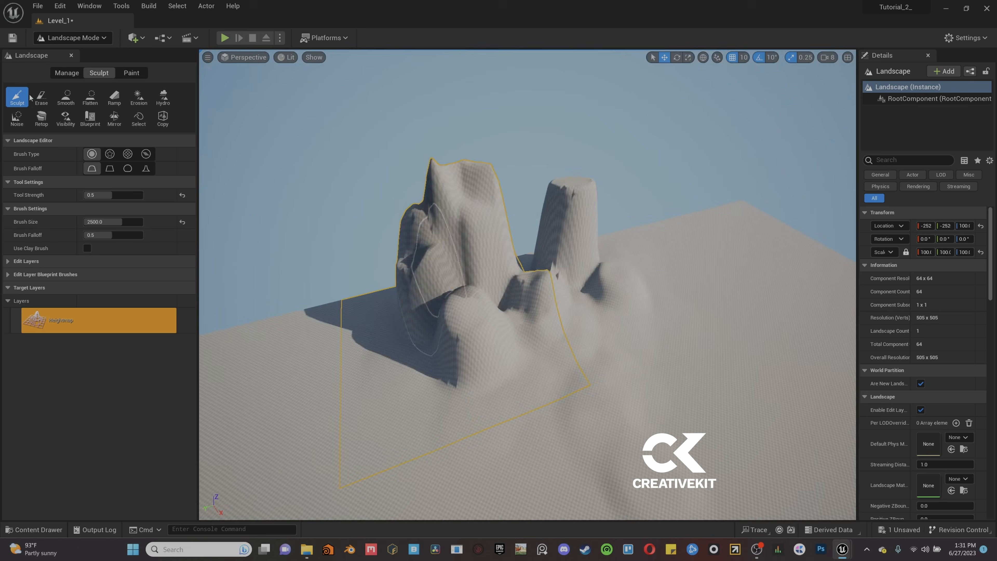
Step: Merge the separate peaks into one broad, flat-topped mass with the Flatten tool
click(94, 101)
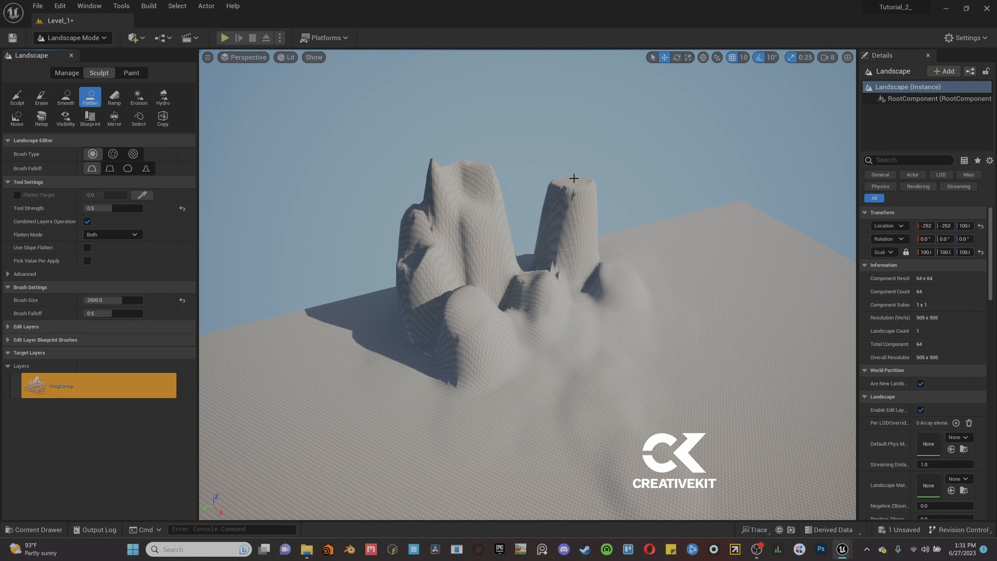
mouse_move(573, 180)
mouse_down()
mouse_move(559, 200)
mouse_move(438, 242)
mouse_move(463, 211)
mouse_move(508, 228)
mouse_up()
mouse_move(507, 228)
right_down()
mouse_move(478, 251)
mouse_move(472, 240)
right_up()
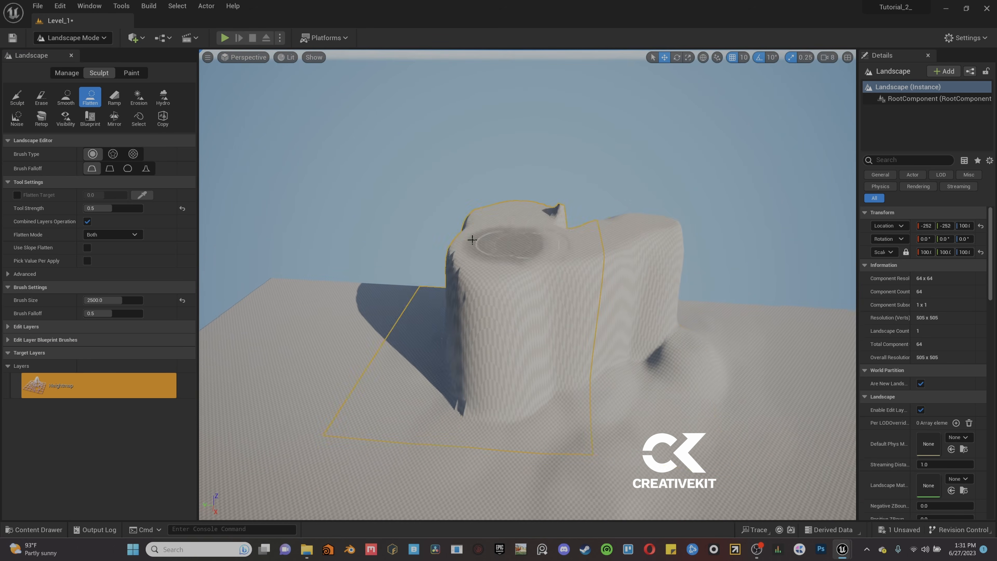
mouse_move(575, 225)
mouse_down()
mouse_move(587, 361)
mouse_move(478, 316)
mouse_move(478, 326)
mouse_up()
mouse_move(477, 326)
right_down()
mouse_move(487, 326)
mouse_move(477, 326)
right_up()
mouse_move(477, 326)
mouse_down()
mouse_move(423, 296)
mouse_move(456, 245)
mouse_move(455, 386)
mouse_move(475, 377)
mouse_move(522, 404)
mouse_move(616, 371)
mouse_move(604, 376)
mouse_move(585, 319)
mouse_move(580, 400)
mouse_move(416, 405)
mouse_up()
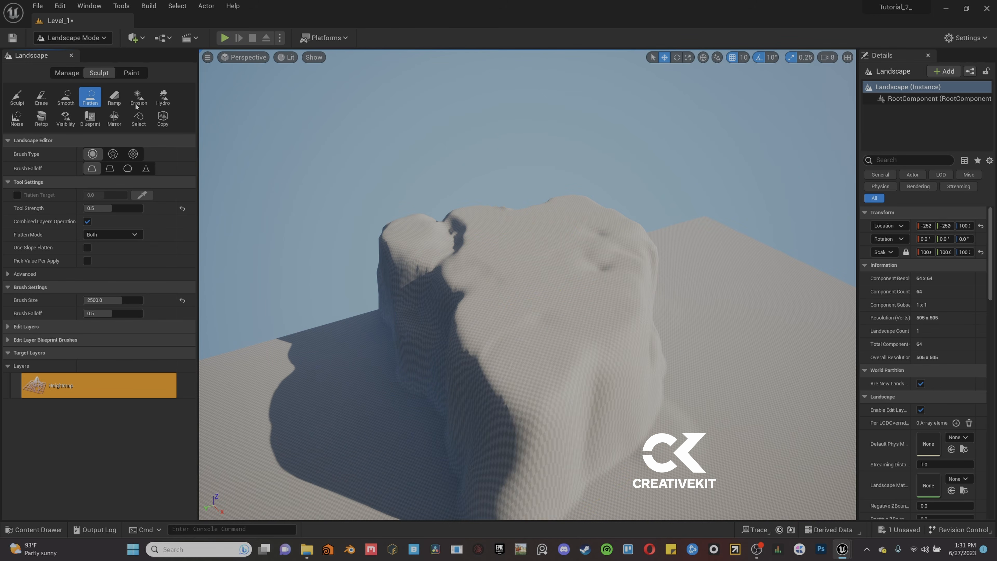
Step: Carve a crater into the top of the landform with the Erase tool and undo the last erase stroke
click(141, 99)
click(42, 98)
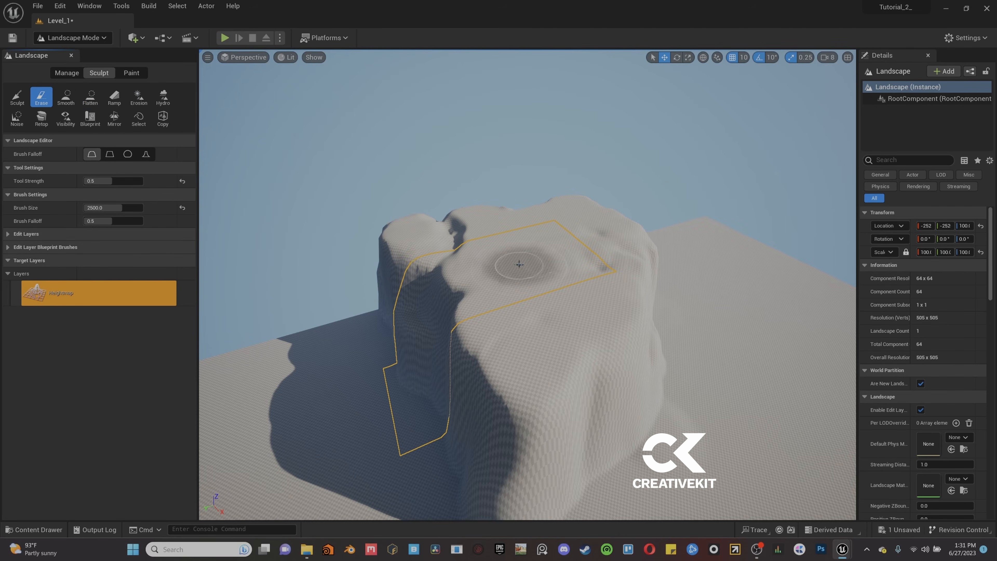
drag(521, 260, 529, 256)
key(ctrl+z)
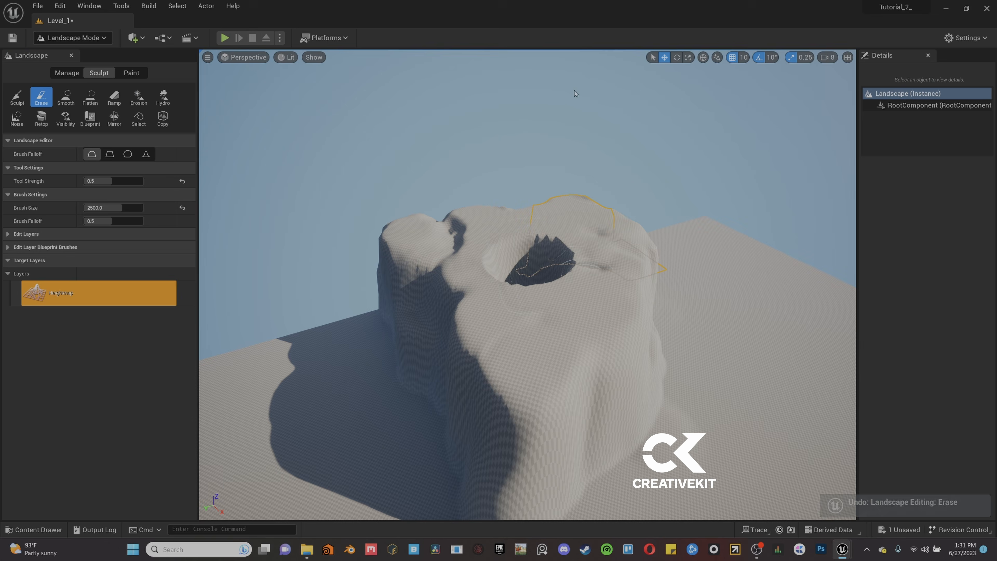
Step: Erode the flanks of the cratered landform and build up its slopes with the Sculpt tool
click(138, 98)
drag(510, 424, 547, 378)
right_drag(547, 379, 589, 378)
mouse_move(589, 378)
mouse_down()
mouse_move(583, 401)
mouse_move(608, 307)
mouse_move(422, 207)
mouse_move(510, 267)
mouse_up()
click(17, 97)
mouse_move(545, 314)
mouse_down()
mouse_move(599, 359)
mouse_move(616, 393)
mouse_up()
right_drag(616, 393, 490, 377)
Step: Wear down the volcano's front slopes and crater rim with the Erosion tool
click(138, 97)
mouse_move(527, 310)
mouse_down()
mouse_move(623, 209)
mouse_move(552, 355)
mouse_up()
right_drag(551, 355, 535, 306)
mouse_move(534, 306)
mouse_down()
mouse_move(534, 273)
mouse_move(510, 282)
mouse_up()
right_drag(510, 283, 487, 275)
right_drag(427, 144, 427, 177)
mouse_move(510, 314)
mouse_down()
mouse_move(416, 265)
mouse_move(424, 188)
mouse_up()
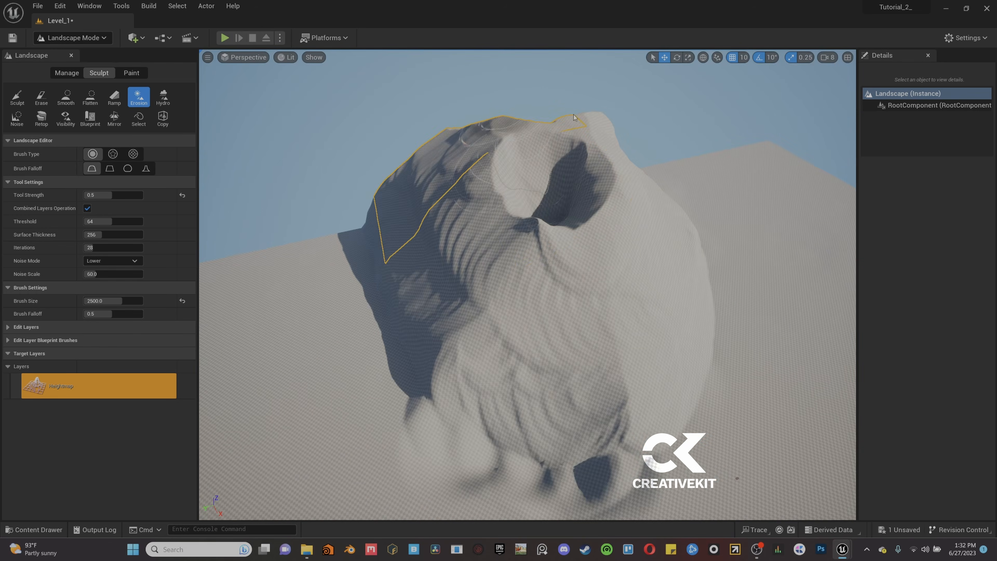
Step: Erode the other side of the volcano down toward its base
right_drag(424, 188, 510, 188)
mouse_move(463, 252)
mouse_down()
mouse_move(427, 278)
mouse_move(486, 208)
mouse_move(649, 157)
mouse_move(684, 163)
mouse_move(673, 258)
mouse_move(465, 209)
mouse_move(404, 246)
mouse_up()
click(17, 97)
click(139, 97)
drag(470, 251, 529, 236)
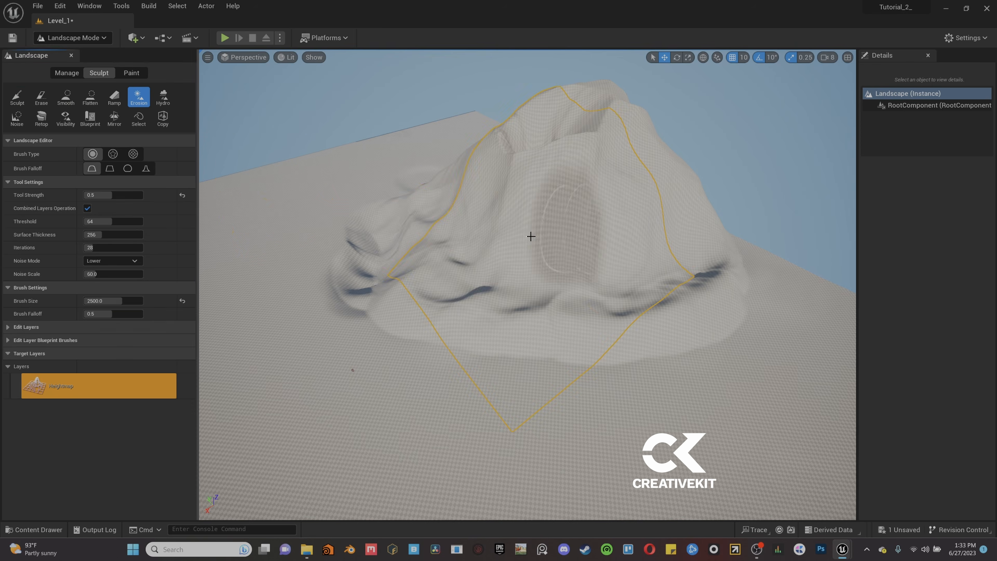
right_drag(529, 236, 627, 204)
Step: Add material across the volcano's slopes with the Sculpt tool and erode the area around its summit
click(17, 97)
mouse_move(461, 278)
mouse_down()
mouse_move(416, 338)
mouse_move(511, 374)
mouse_move(668, 320)
mouse_up()
click(136, 103)
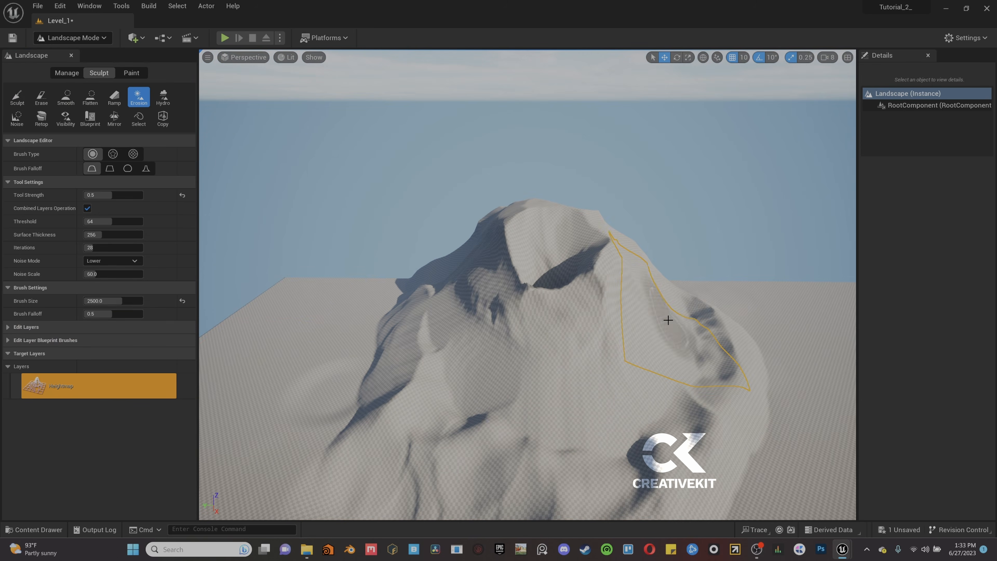
drag(538, 202, 534, 126)
Step: Run another erosion stroke across the volcano's front face
click(17, 97)
mouse_move(502, 294)
right_down()
mouse_move(498, 334)
mouse_move(492, 259)
mouse_move(638, 292)
right_up()
click(138, 97)
mouse_move(638, 292)
mouse_down()
mouse_move(557, 334)
mouse_move(471, 344)
mouse_up()
mouse_move(471, 344)
right_down()
mouse_move(522, 365)
mouse_move(495, 299)
right_up()
Step: Refine the volcano's lower slopes with Hydro erosion strokes
click(162, 97)
mouse_move(578, 393)
mouse_down()
mouse_move(554, 293)
mouse_move(520, 343)
mouse_move(510, 275)
mouse_up()
right_drag(510, 275, 580, 283)
mouse_move(674, 314)
mouse_down()
mouse_move(686, 352)
mouse_move(550, 334)
mouse_up()
click(139, 97)
mouse_move(549, 334)
right_down()
mouse_move(589, 235)
mouse_move(565, 353)
right_up()
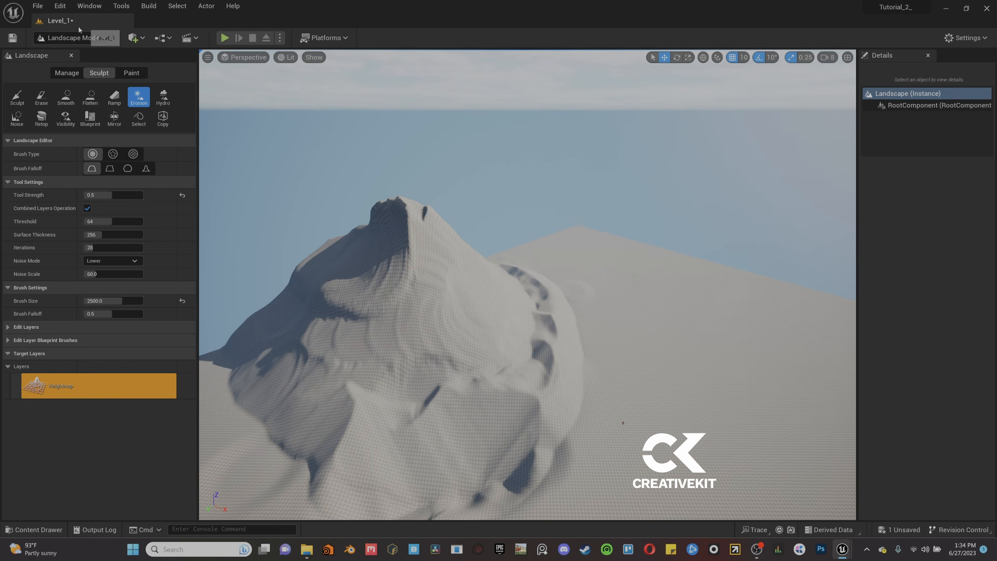
Step: Return to Selection mode and examine the whole volcano from a distance
click(80, 38)
click(63, 56)
right_drag(461, 253, 461, 311)
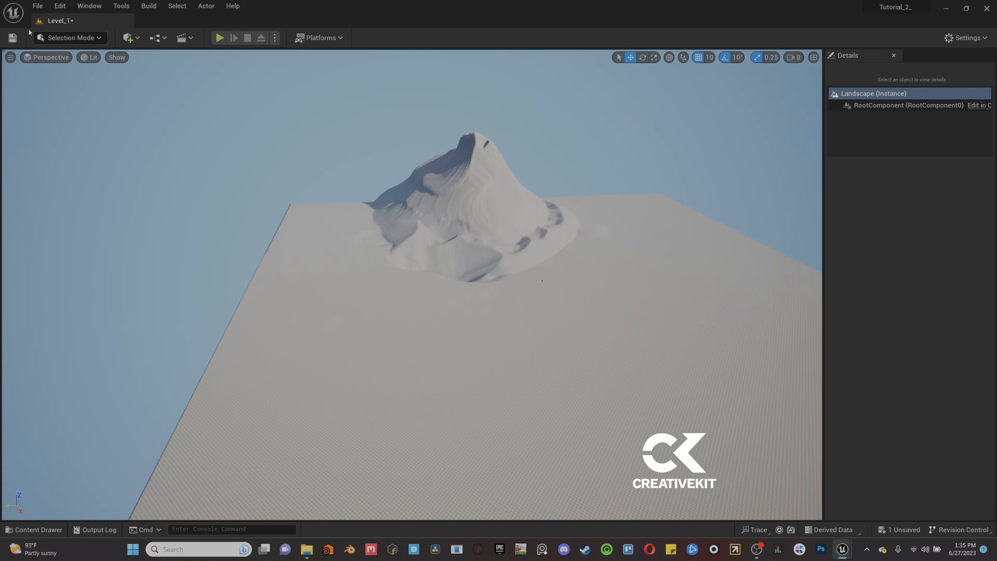
Step: Set up the landscape Noise tool with noise mode Add and a tool strength of 0.01
click(71, 37)
click(63, 67)
click(17, 118)
click(113, 208)
click(600, 299)
key(ctrl+z)
click(113, 195)
text(0.01)
key(Return)
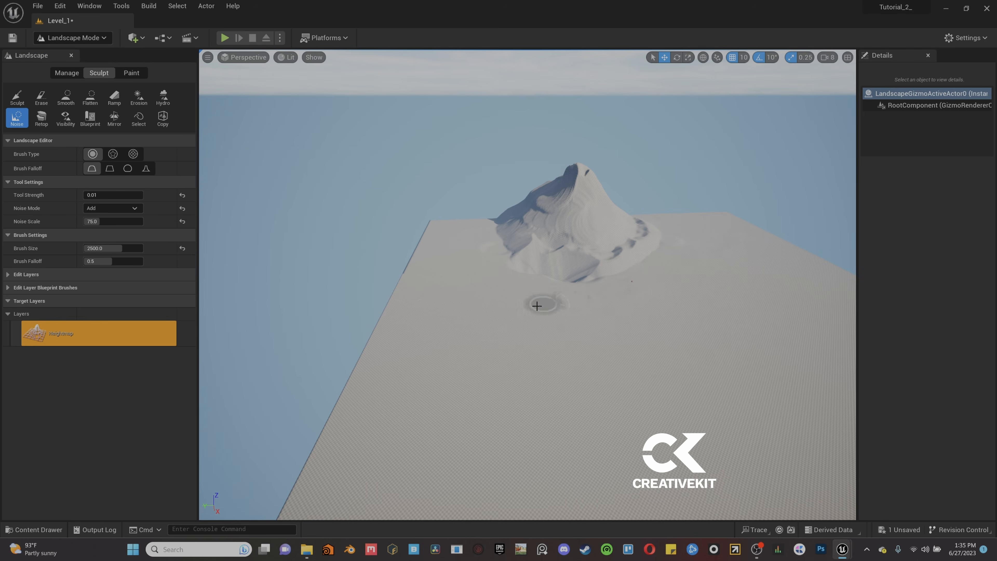
Step: Brush subtle noise over the flat ground in front of the volcano
mouse_move(674, 345)
mouse_down()
mouse_move(541, 492)
mouse_move(562, 358)
mouse_move(796, 491)
mouse_move(694, 488)
mouse_up()
right_drag(695, 488, 692, 514)
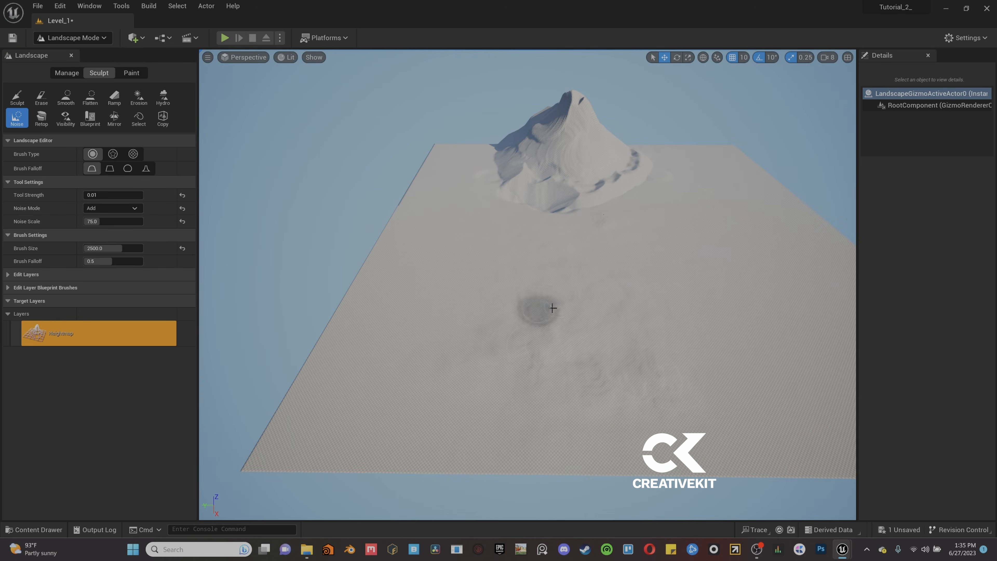
right_drag(553, 308, 551, 275)
Step: Set the noise strength to 0.1, roughen the ground in front of the volcano and undo the last stroke
click(101, 195)
text(.1)
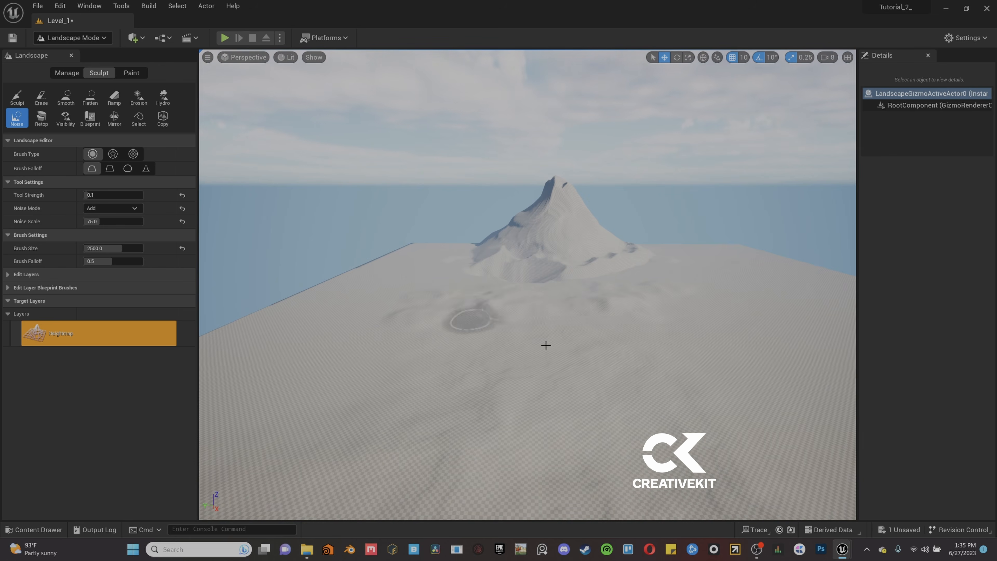
drag(545, 345, 389, 345)
right_drag(389, 345, 392, 367)
key(ctrl+z)
right_drag(482, 369, 485, 392)
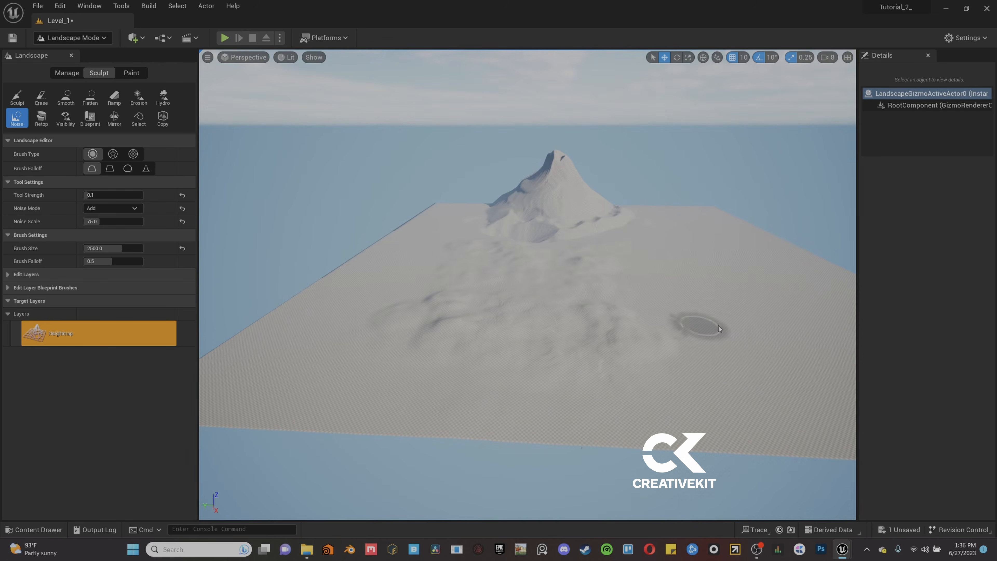
Step: Extend the rough noise texture farther across the ground between the volcano and the landscape's near edge
right_drag(719, 329, 716, 290)
drag(600, 363, 643, 360)
mouse_move(643, 359)
right_down()
mouse_move(648, 412)
mouse_move(569, 314)
mouse_move(612, 338)
right_up()
drag(664, 393, 648, 297)
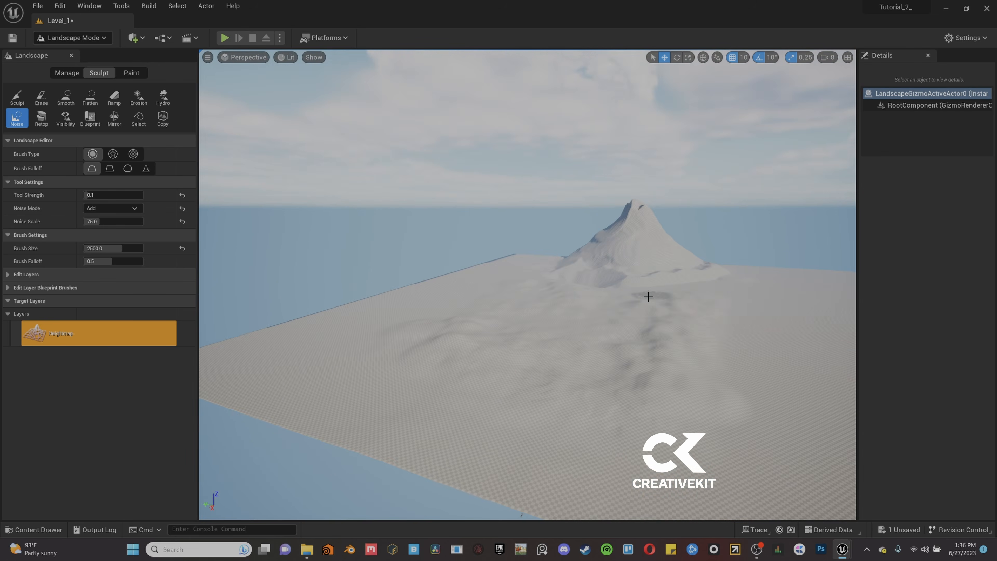
right_drag(648, 297, 589, 301)
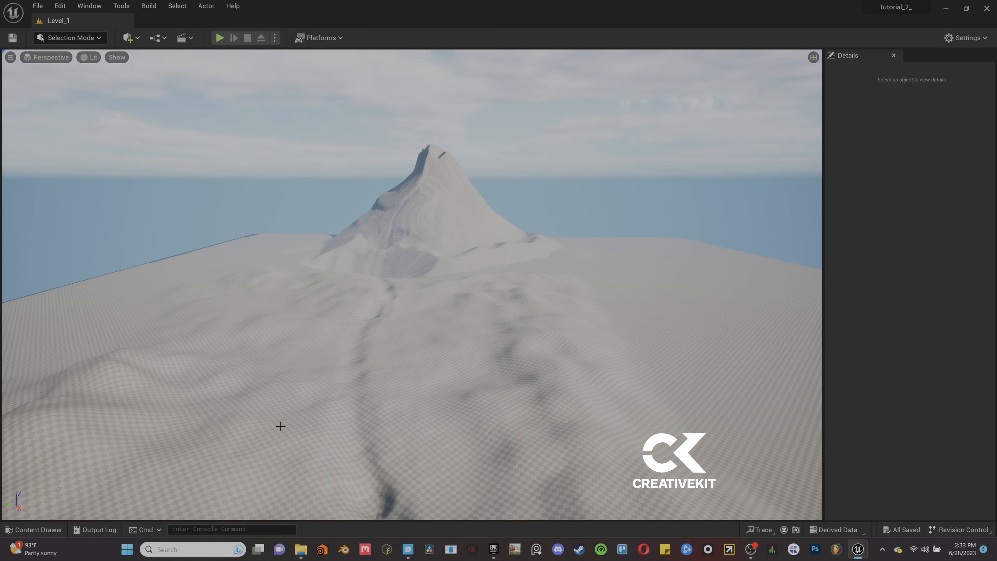
Step: Create a new material named M_Landscape_2 in the Materials folder and open its graph
key(ctrl+space)
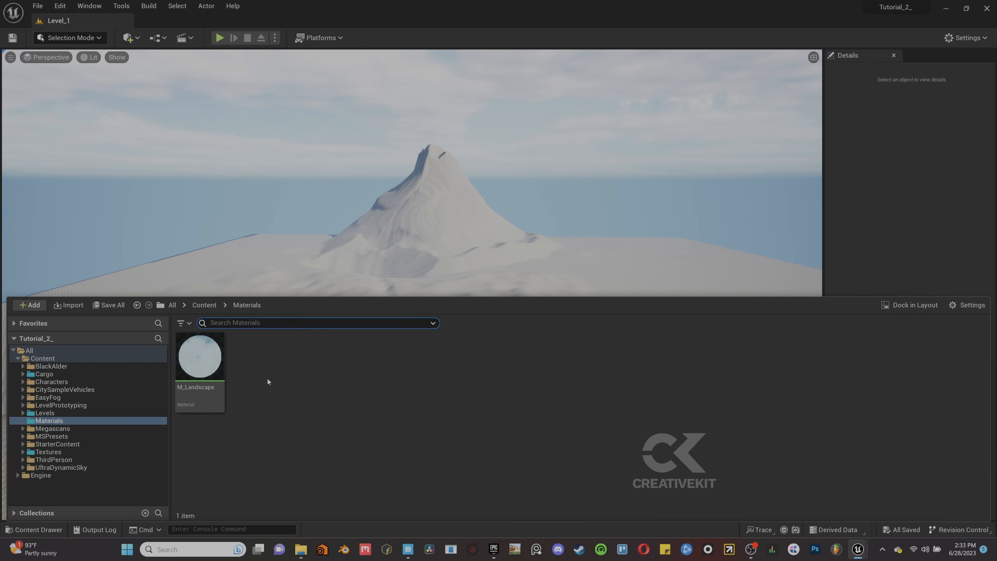
right_click(267, 380)
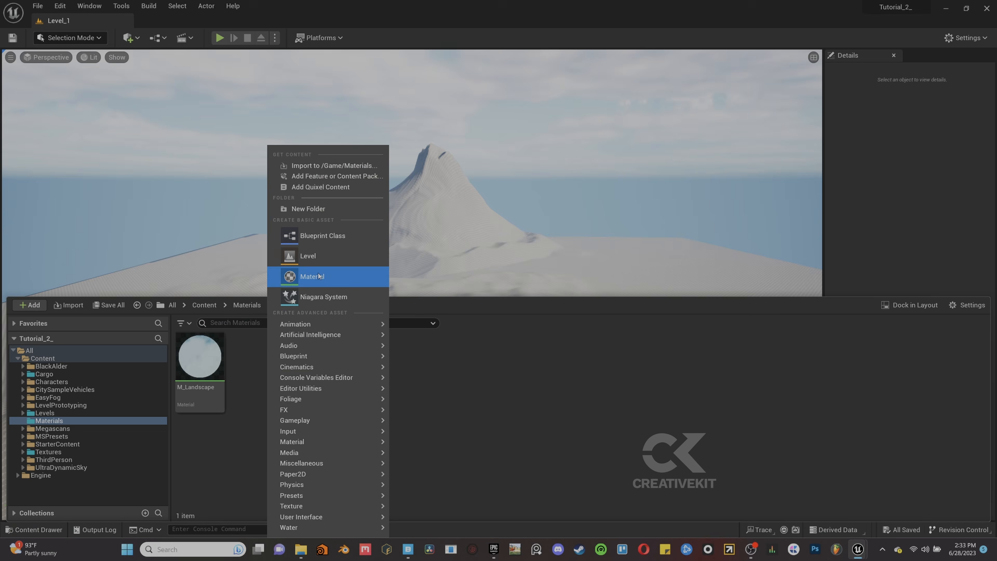
click(317, 276)
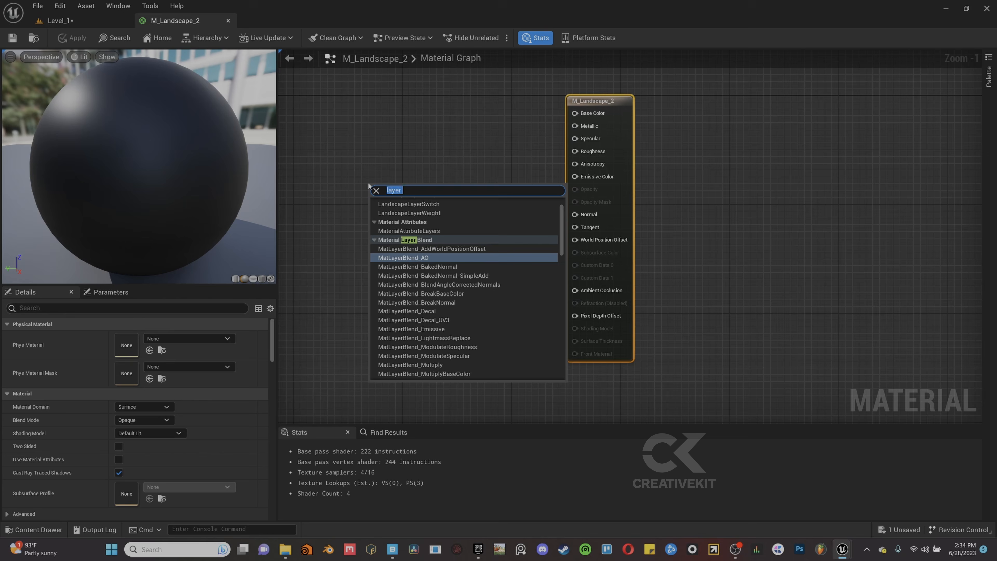
Step: Add a LandscapeLayerBlend node to the M_Landscape_2 graph and leave space between it and the material output
text(landscape layer)
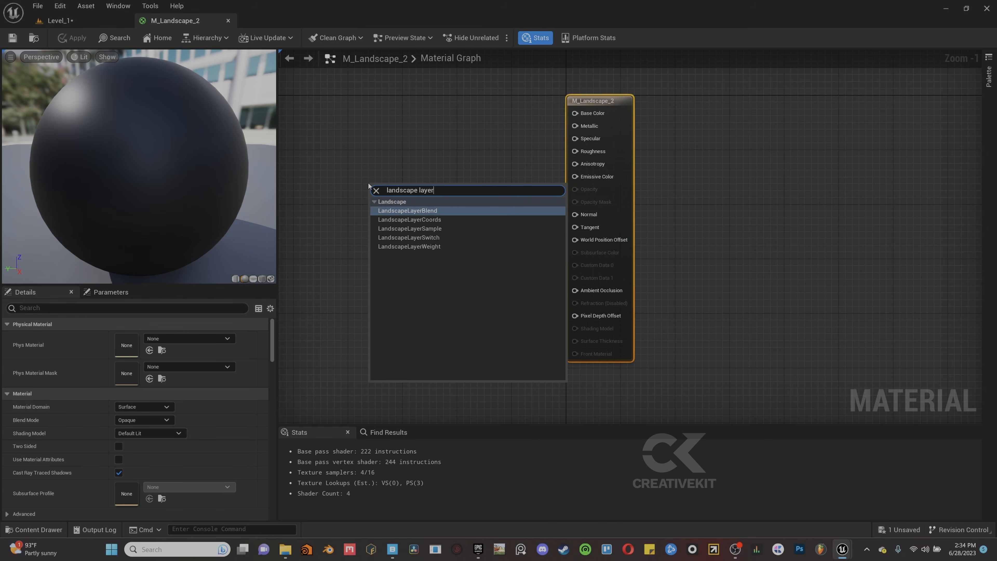
key(Return)
right_drag(383, 133, 457, 172)
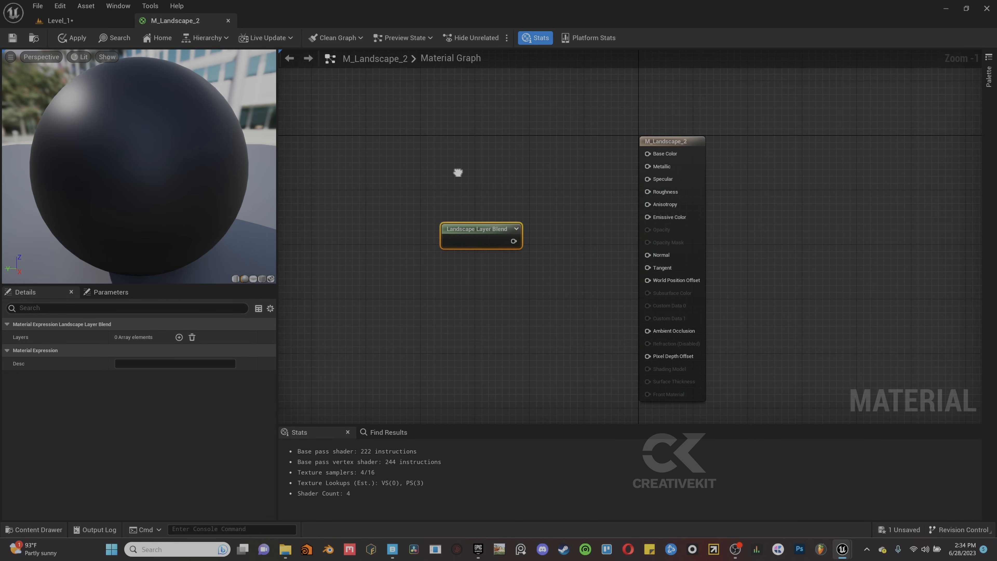
right_drag(458, 172, 541, 159)
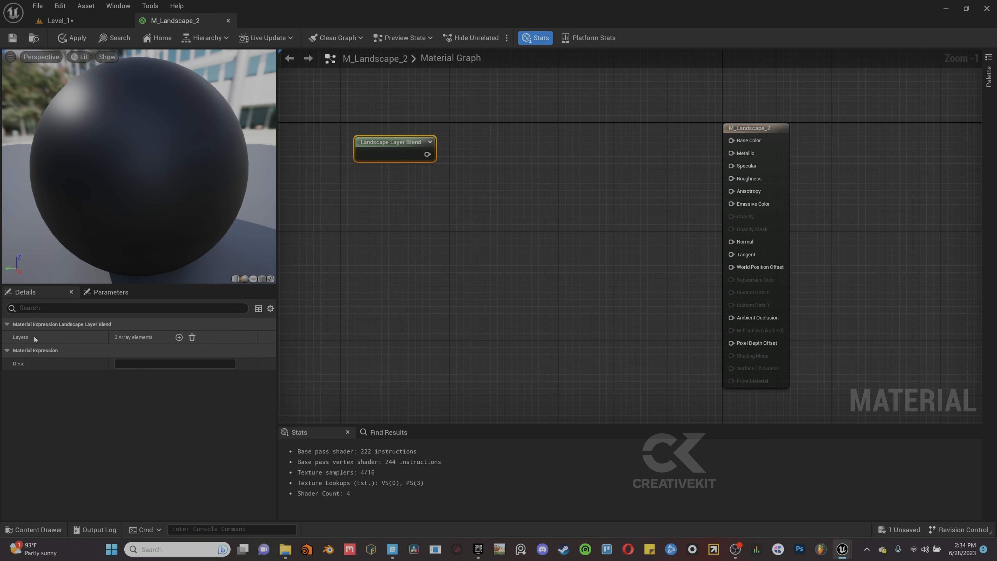
Step: Add layers to the Landscape Layer Blend node and name them Rock, Burnt Rock and Ground Rock
click(178, 340)
click(179, 338)
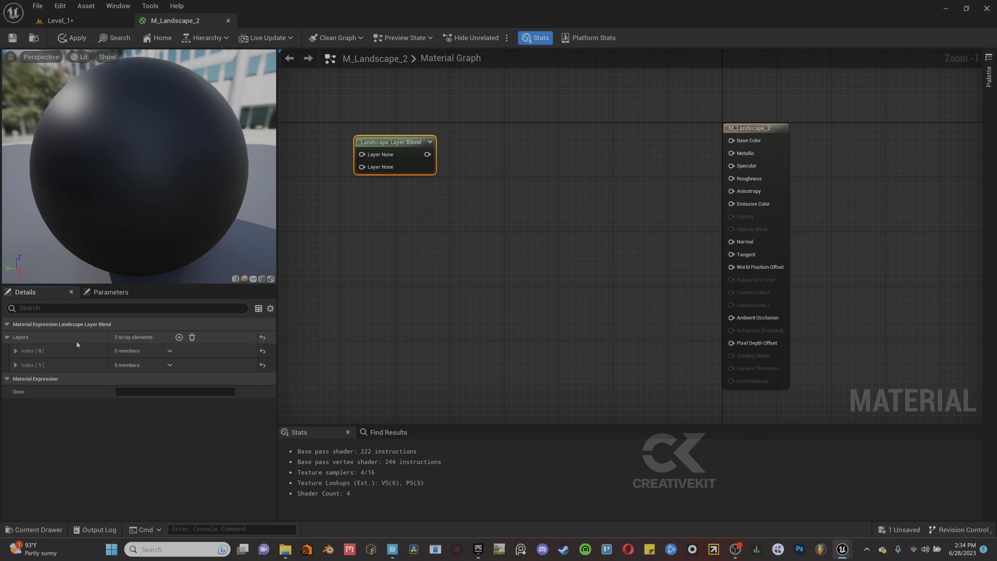
click(15, 350)
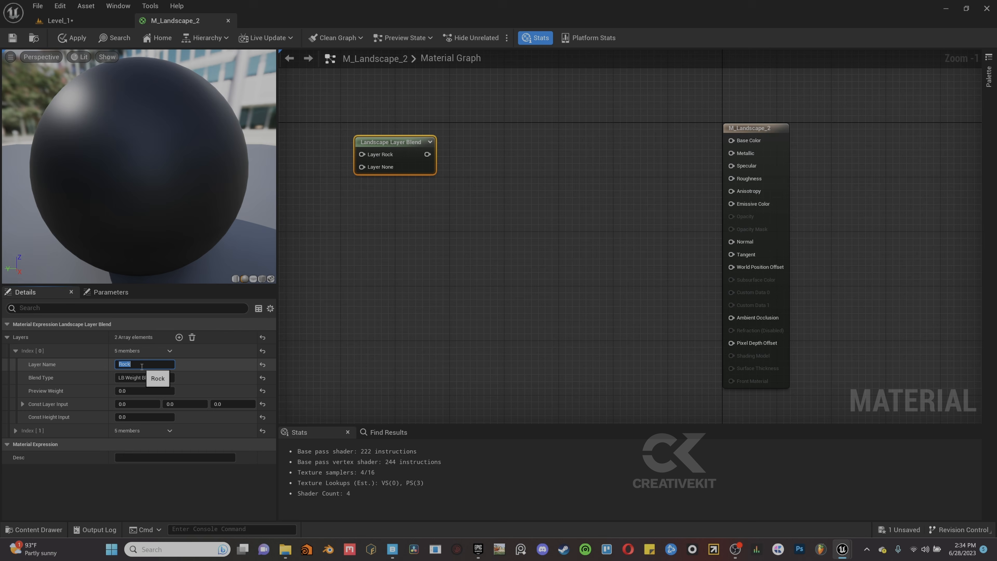
click(15, 436)
click(16, 431)
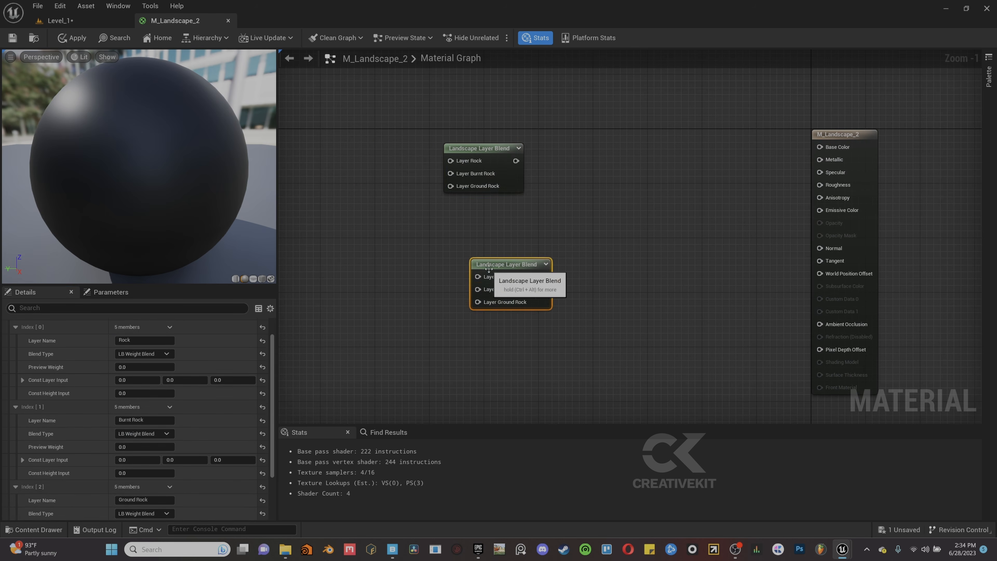
Step: Duplicate the layer blend node and connect the three blends to Base Color, Normal and Ambient Occlusion
key(ctrl+d)
drag(506, 265, 820, 248)
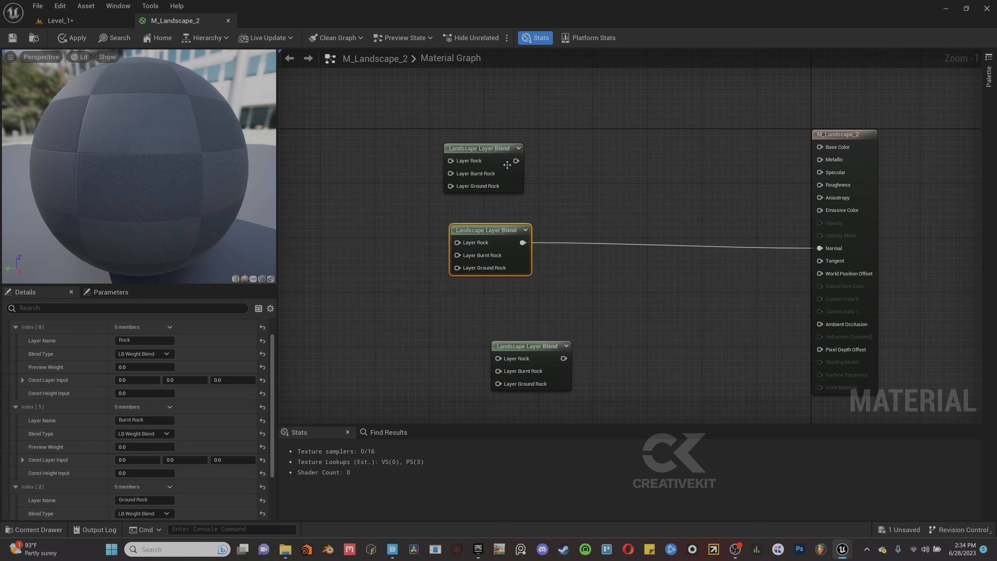
drag(516, 161, 826, 148)
right_drag(745, 181, 784, 89)
drag(571, 255, 875, 232)
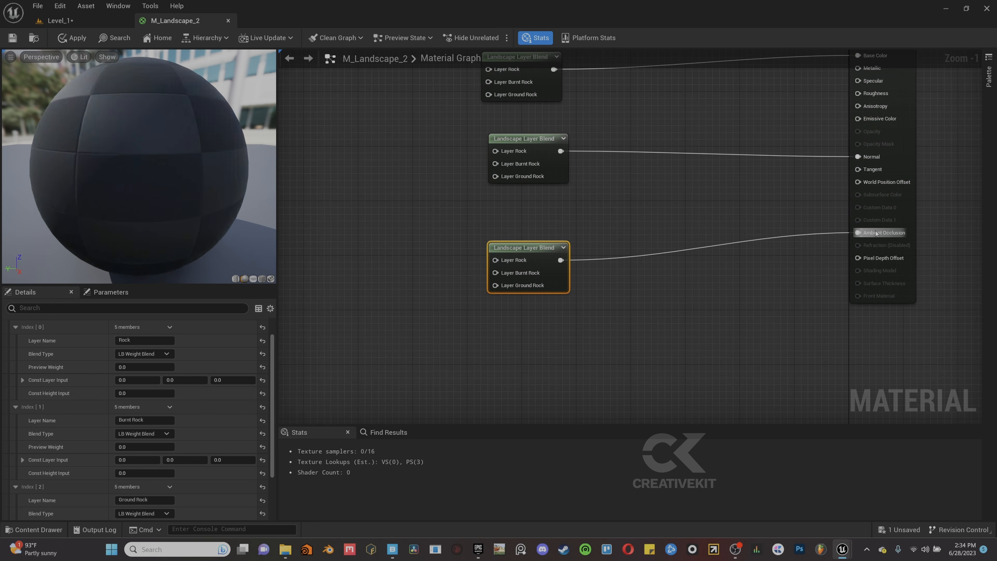
Step: Duplicate a fourth layer blend node and connect it to the material's Roughness input
right_drag(533, 224, 537, 276)
scroll(529, 192, down, 2)
drag(527, 128, 527, 81)
key(ctrl+d)
drag(571, 147, 802, 160)
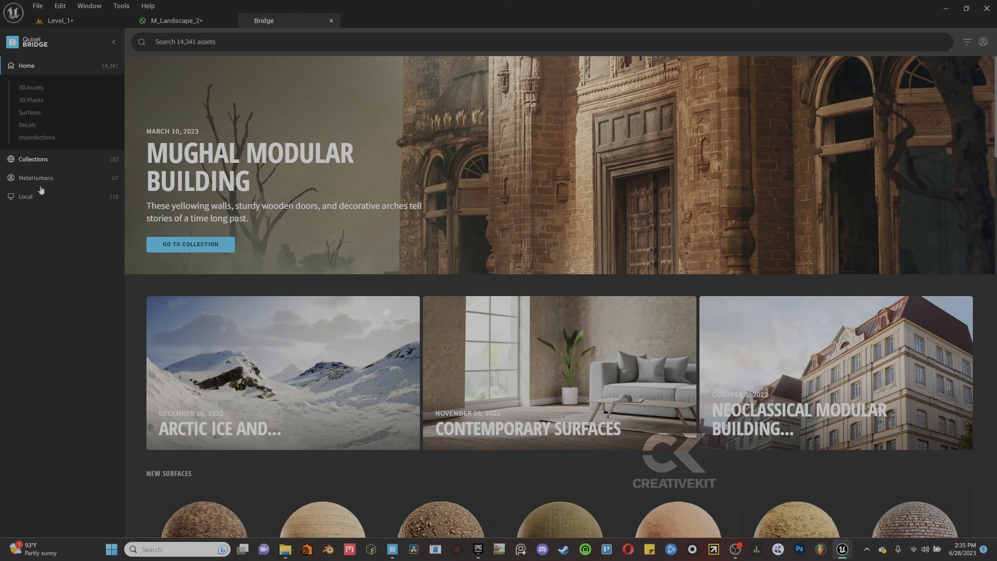
Step: Using the local Bridge surfaces, connect the Cracked_Shale_Beach_Rock diffuse and normal textures to the Rock inputs of the Base Color and Normal blends
click(36, 200)
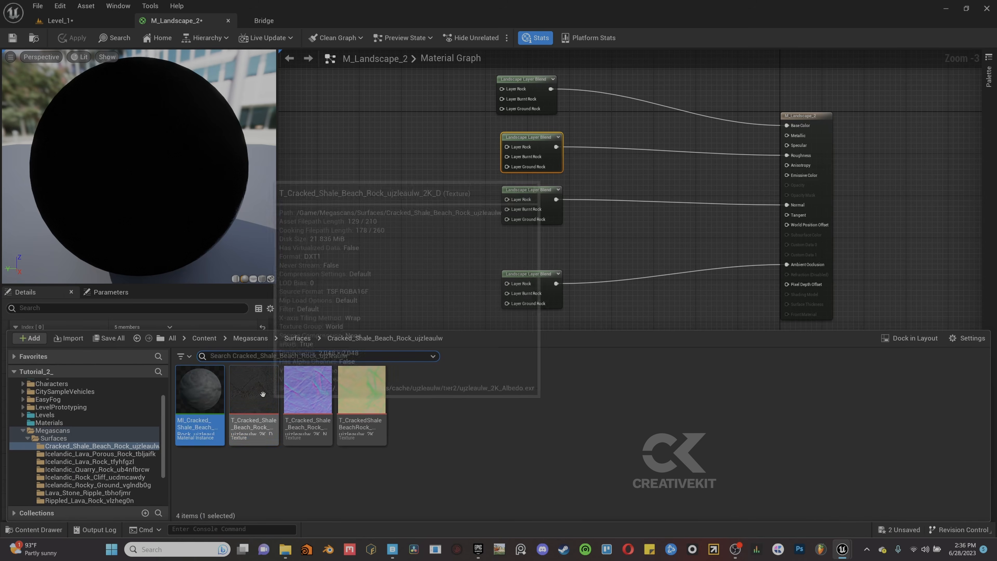
drag(262, 393, 402, 102)
right_drag(419, 117, 401, 188)
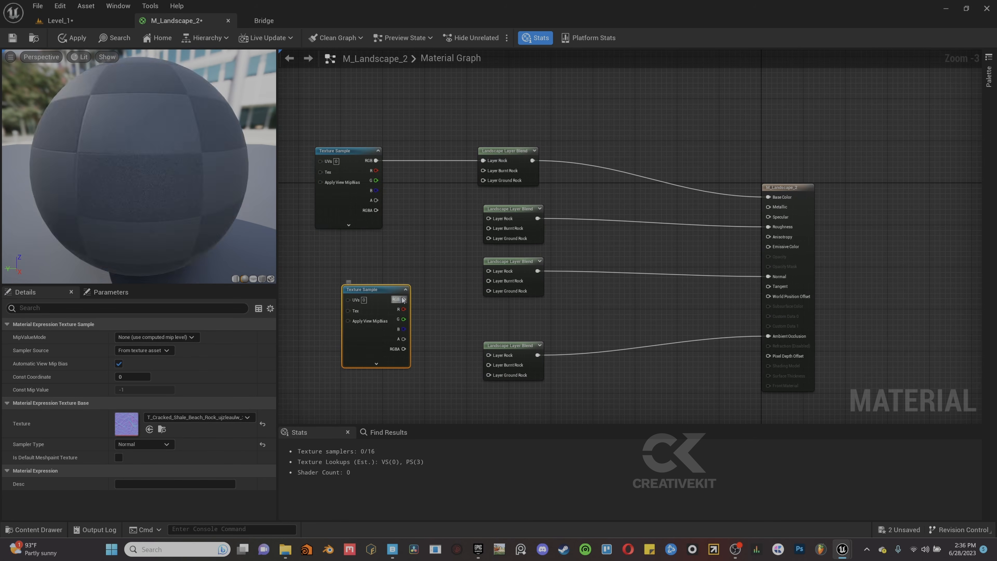
drag(404, 299, 495, 272)
drag(377, 294, 355, 286)
Step: Add the CrackedShaleBeachRock mask texture, connecting its red channel to the Ambient Occlusion blend's Rock input and its green channel to the Roughness blend's
right_drag(369, 254, 425, 164)
key(ctrl+space)
drag(361, 389, 385, 295)
drag(445, 319, 545, 265)
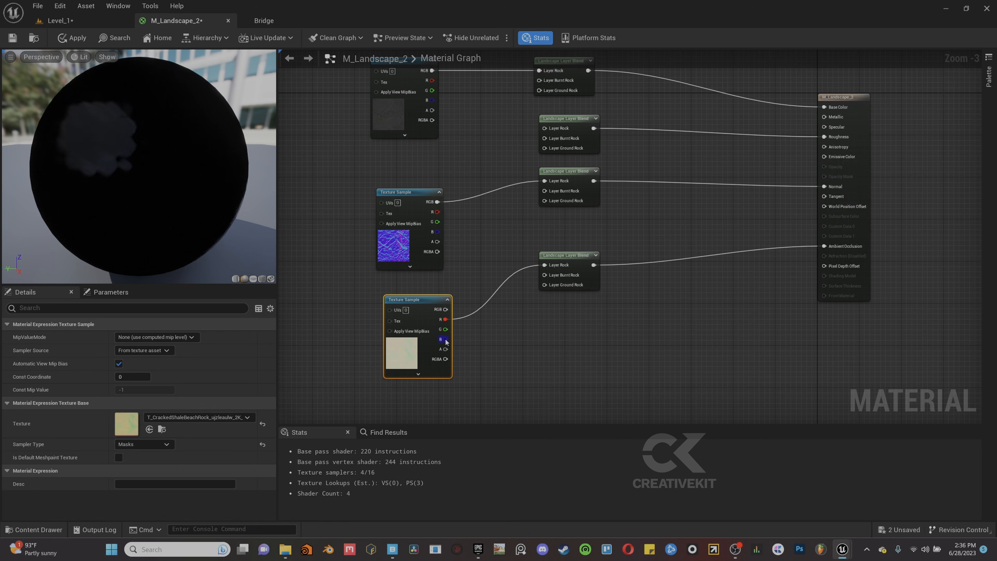
drag(443, 329, 554, 133)
scroll(463, 257, down, 1)
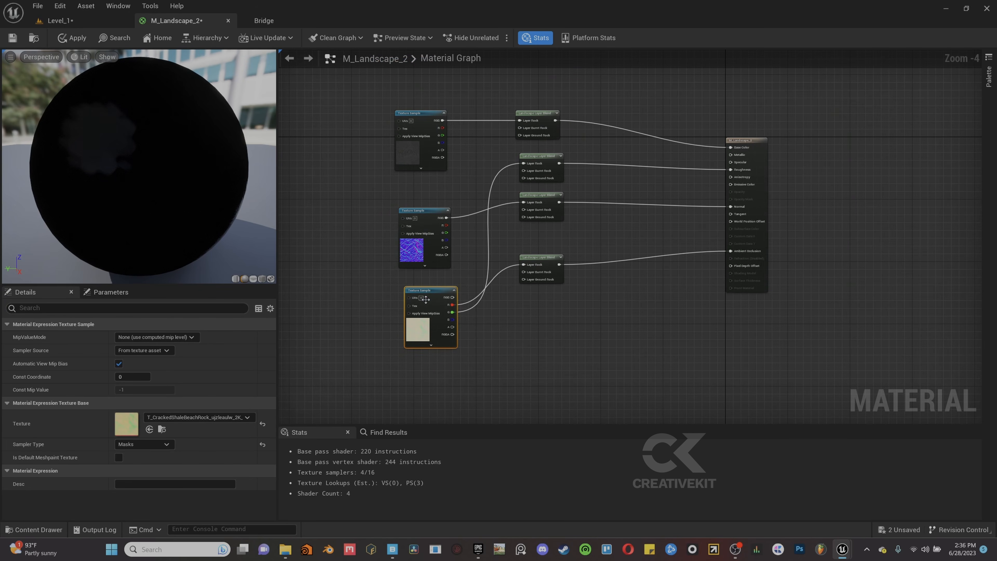
Step: Spread the three Rock texture samples apart and move them farther away from the layer blend nodes
drag(426, 315, 426, 331)
drag(420, 212, 421, 216)
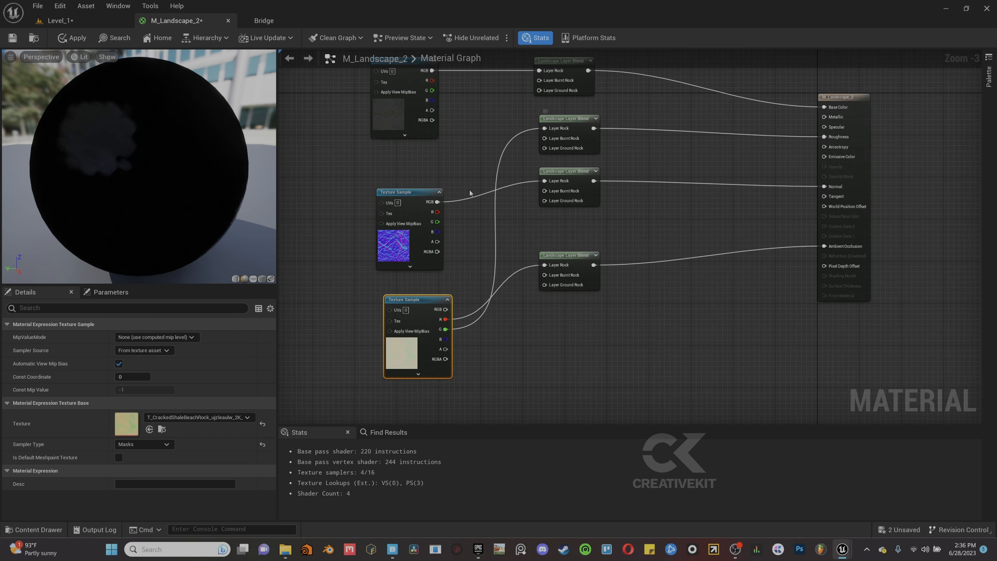
scroll(464, 265, down, 1)
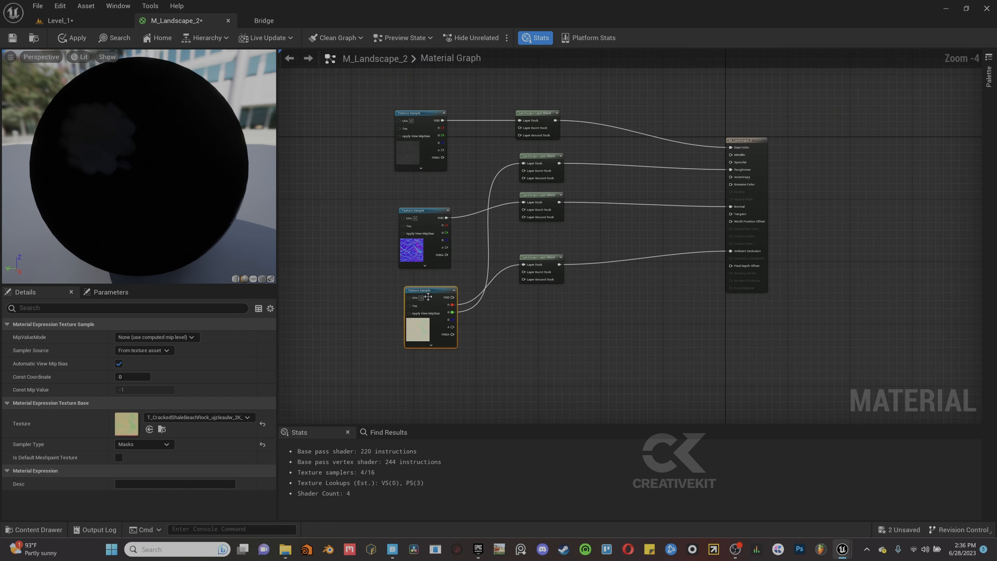
drag(429, 296, 426, 333)
drag(420, 232, 410, 231)
scroll(423, 192, down, 2)
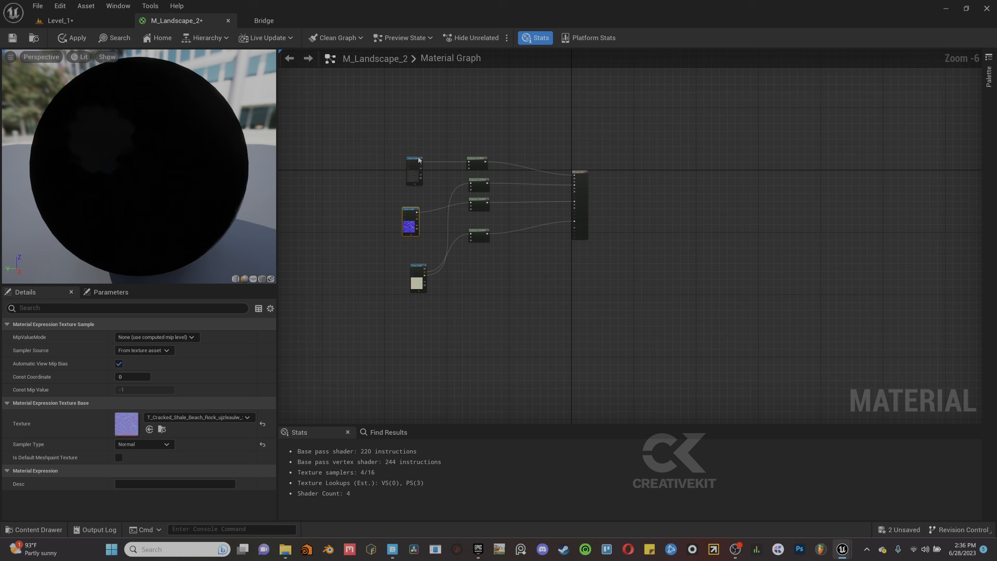
drag(414, 159, 373, 119)
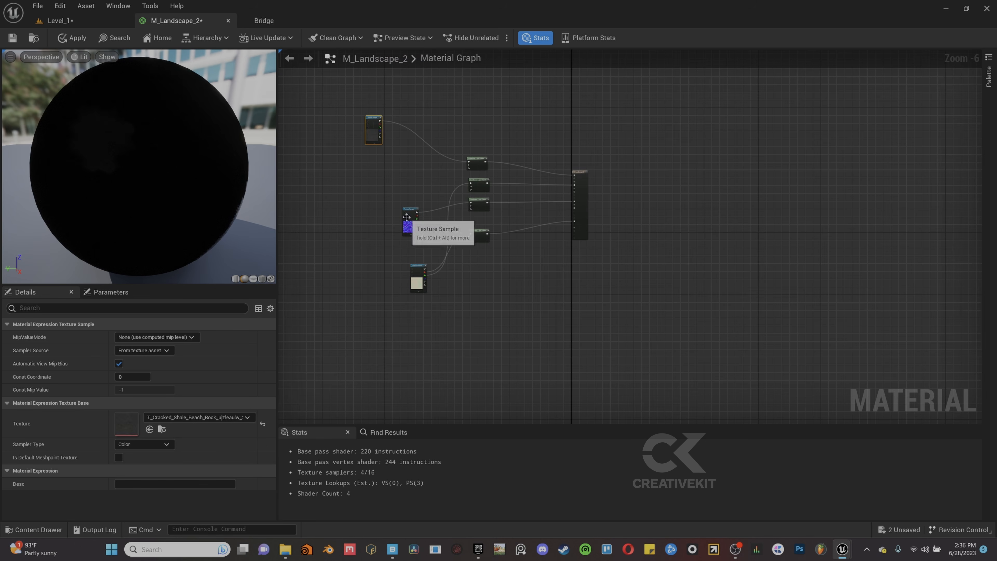
drag(406, 216, 364, 220)
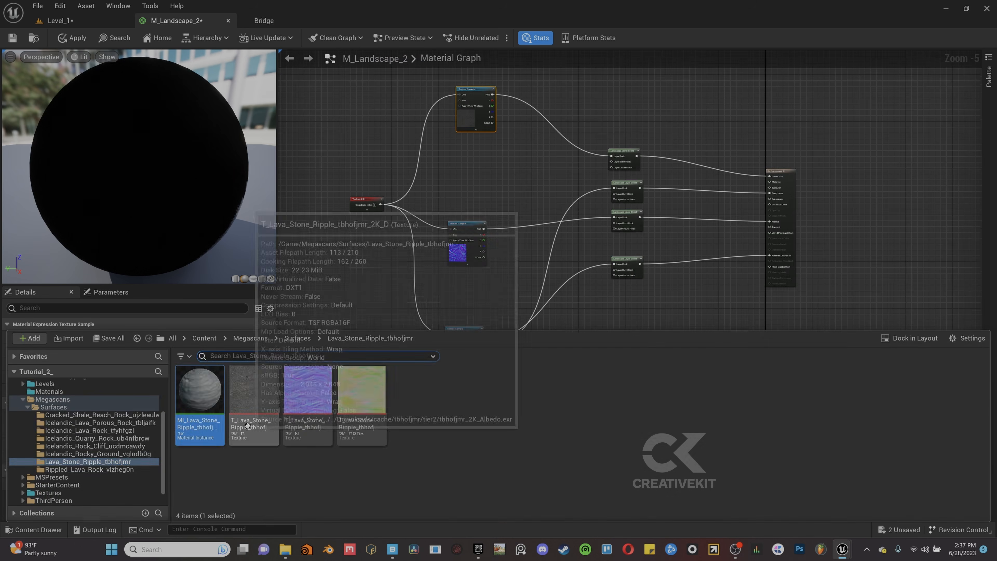
Step: Connect the Icelandic_Rocky_Ground diffuse, normal and mask textures to the Ground Rock inputs of the Base Color, Normal, Ambient Occlusion and Roughness blends
scroll(392, 149, up, 4)
drag(377, 149, 681, 200)
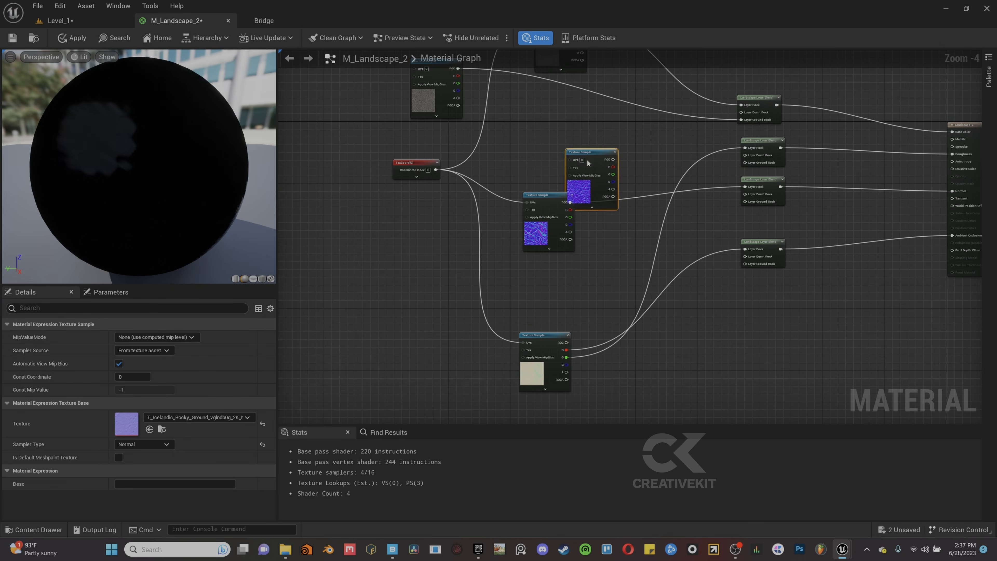
drag(571, 271, 752, 195)
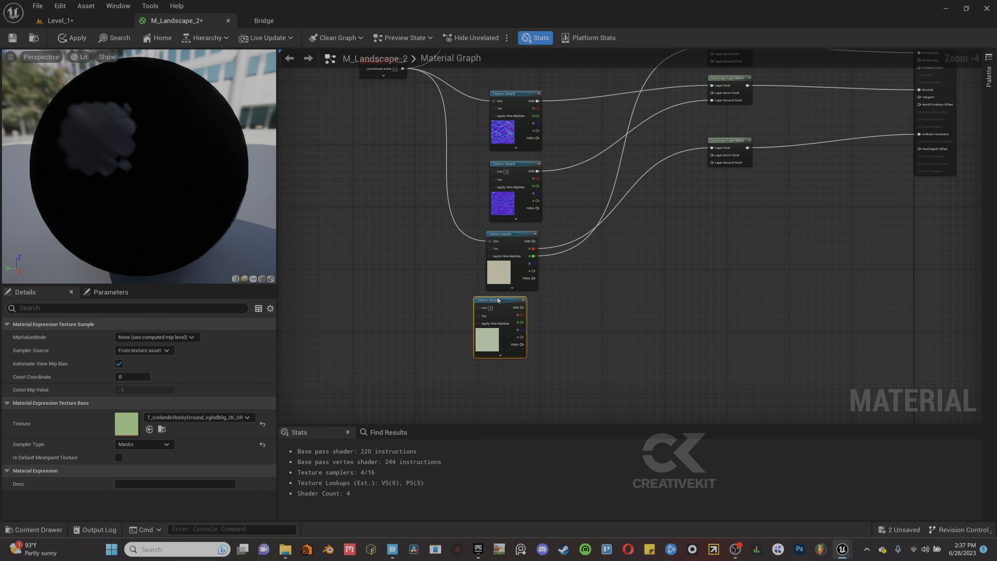
drag(500, 296, 516, 303)
drag(537, 319, 723, 137)
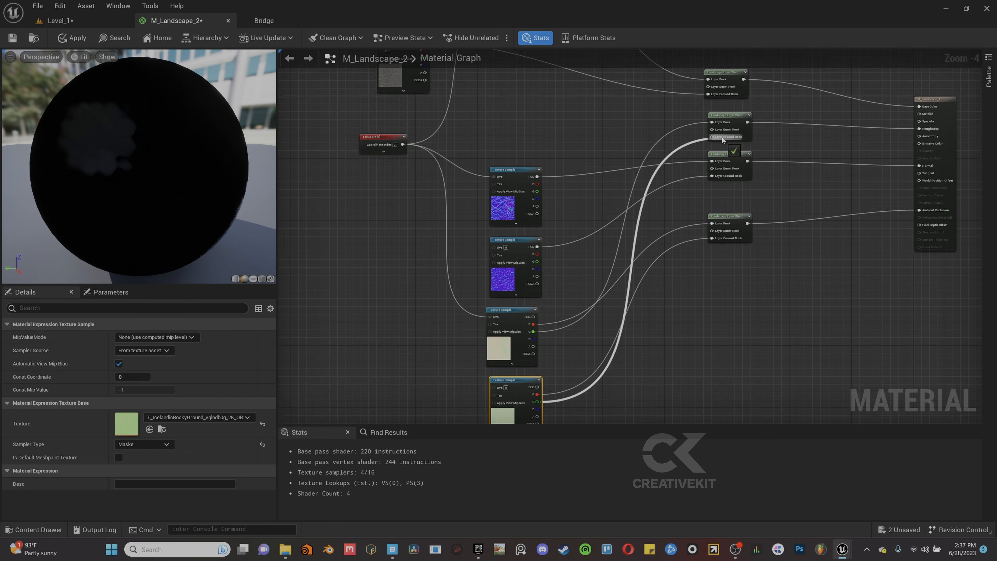
Step: Line up the Ground Rock diffuse sample with the other textures and place a duplicate TexCoord node below the original
scroll(510, 75, down, 2)
drag(451, 111, 428, 106)
scroll(428, 110, up, 1)
drag(518, 89, 622, 120)
click(488, 163)
key(ctrl+d)
mouse_move(476, 222)
mouse_down()
mouse_move(619, 126)
mouse_move(607, 124)
mouse_move(599, 351)
mouse_move(491, 212)
mouse_up()
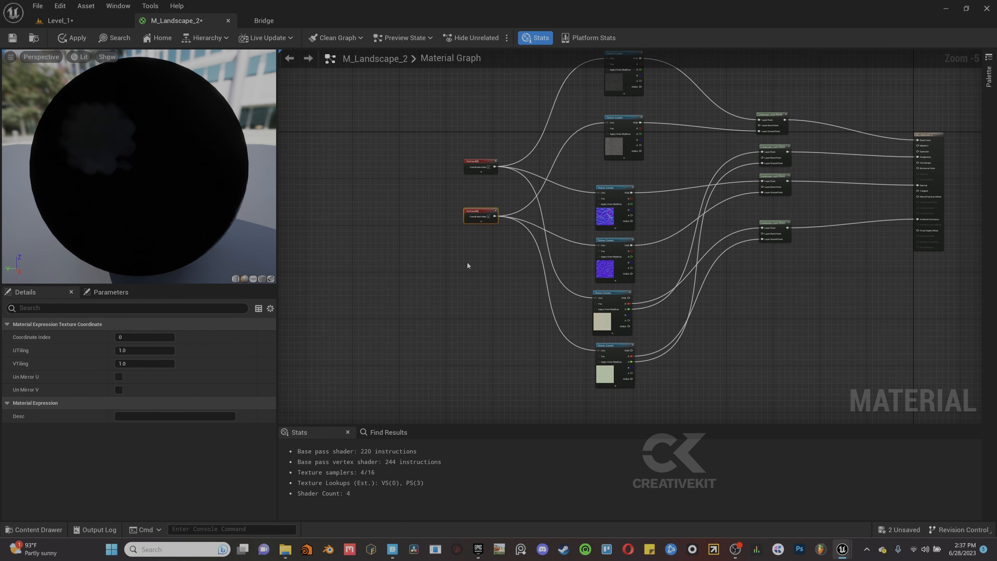
Step: Duplicate the TexCoord node again for the third layer and place the copy in empty graph space
key(ctrl+space)
key(ctrl+d)
click(95, 431)
click(97, 438)
drag(200, 397, 304, 286)
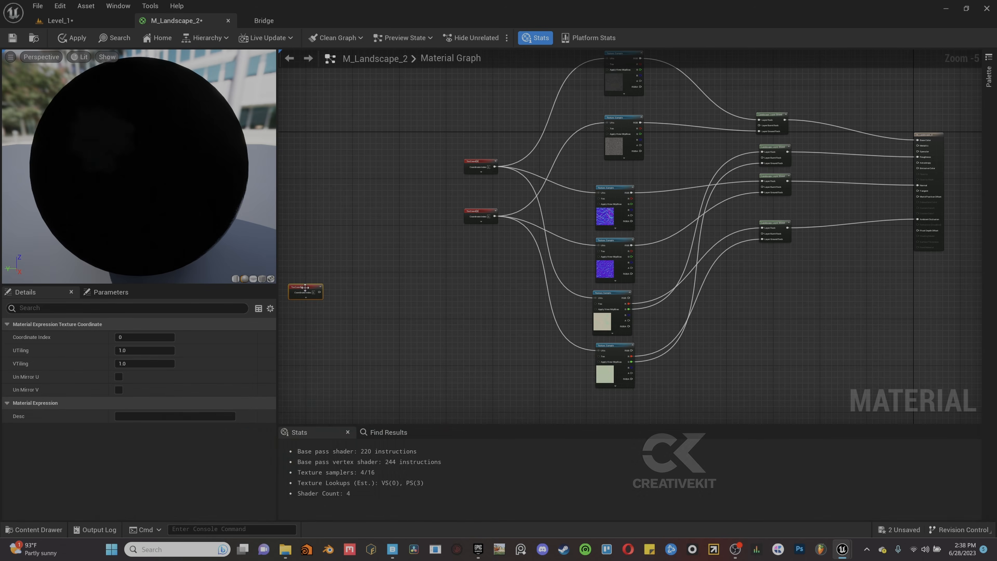
Step: Add the Icelandic_Quarry_Rock diffuse texture, connect it to the Base Color blend's Burnt Rock input and move it near the other samples
key(ctrl+space)
drag(254, 394, 401, 85)
right_drag(439, 106, 427, 212)
drag(425, 200, 746, 232)
right_drag(501, 241, 554, 182)
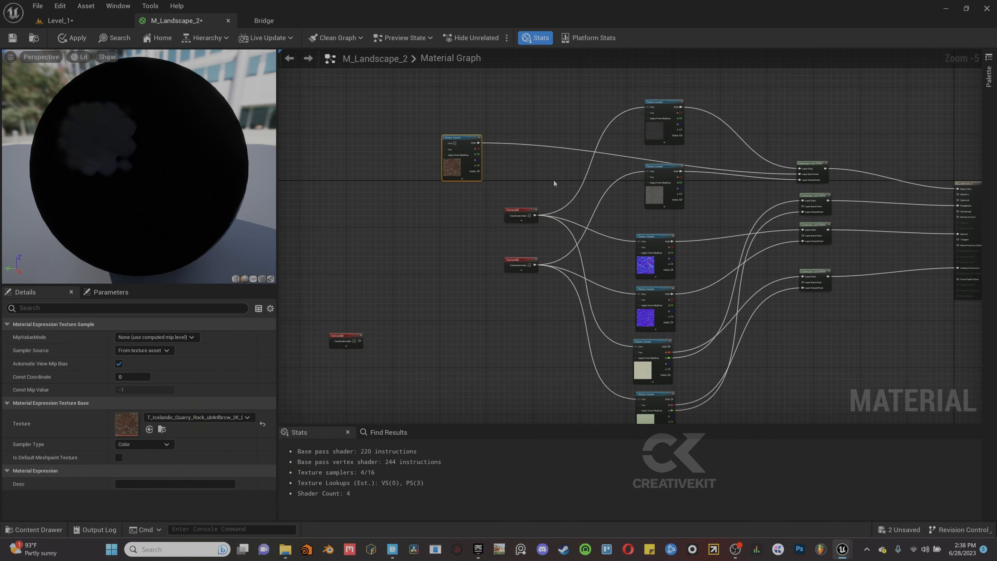
drag(465, 143, 612, 133)
Step: Add the Icelandic_Quarry_Rock normal texture, connect it to the Normal blend's Burnt Rock input and make room among the samples
right_drag(471, 251, 516, 216)
key(ctrl+space)
drag(306, 395, 522, 295)
right_drag(576, 282, 507, 241)
drag(626, 276, 629, 346)
drag(473, 259, 778, 159)
Step: Add the Icelandic_Quarry_Rock mask texture below the other samples and connect it to the Burnt Rock inputs of the Ambient Occlusion and Roughness blends
key(ctrl+space)
drag(361, 395, 458, 245)
right_drag(478, 288, 444, 177)
drag(452, 137, 607, 328)
drag(617, 339, 744, 236)
right_drag(706, 314, 706, 194)
drag(616, 366, 703, 146)
click(663, 307)
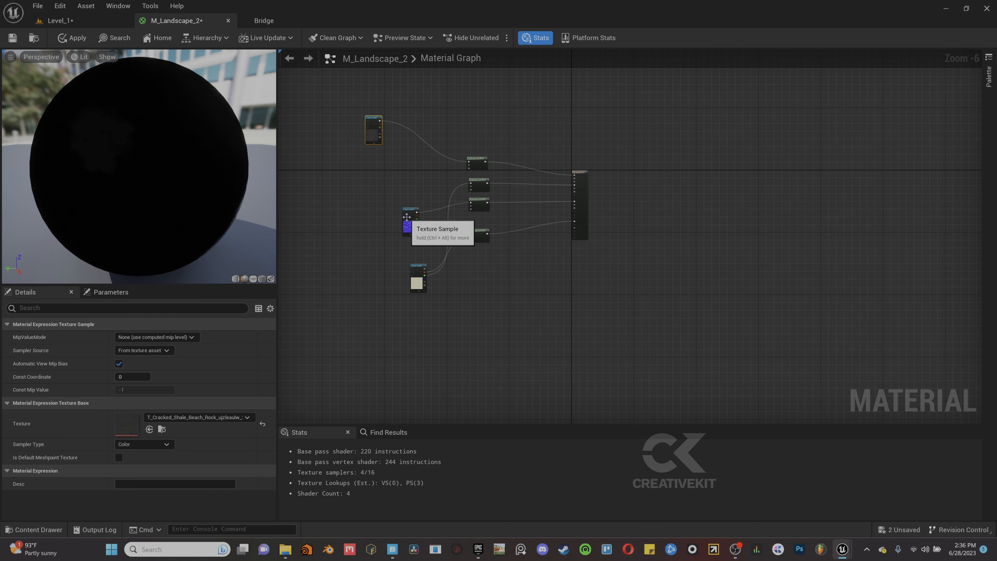
Step: Move the Rock layer's mask texture sample into line beneath its normal texture sample
click(367, 225)
drag(419, 270, 366, 285)
scroll(371, 282, up, 6)
scroll(489, 293, down, 3)
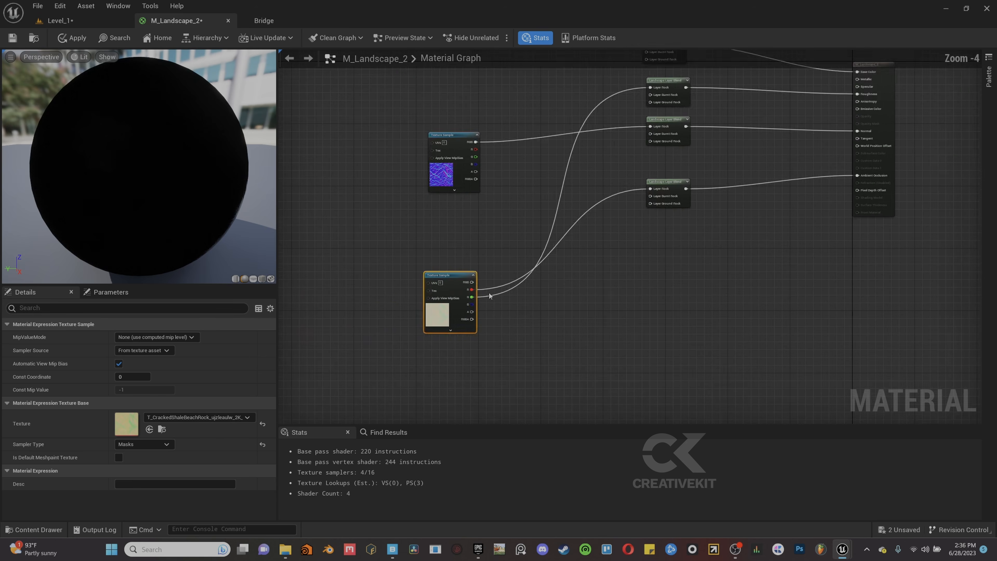
scroll(501, 305, down, 3)
scroll(502, 309, up, 1)
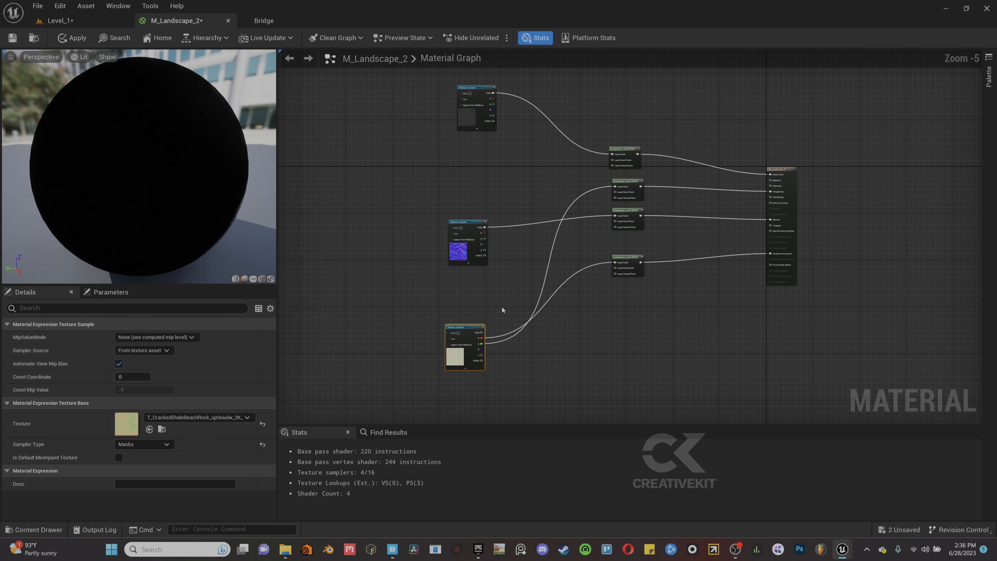
click(379, 343)
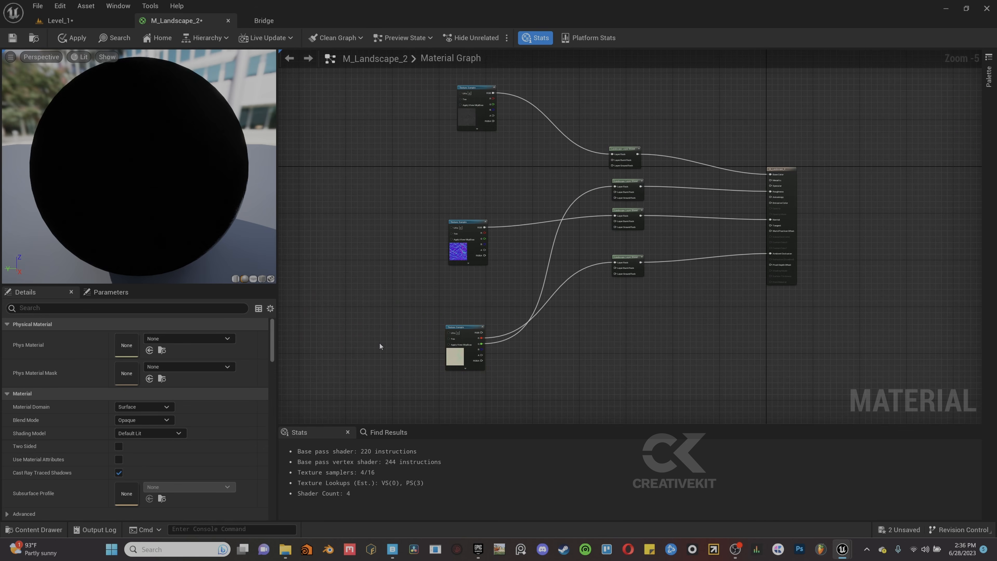
Step: Add a TexCoord node in the empty space beside the Rock texture samples
right_click(351, 195)
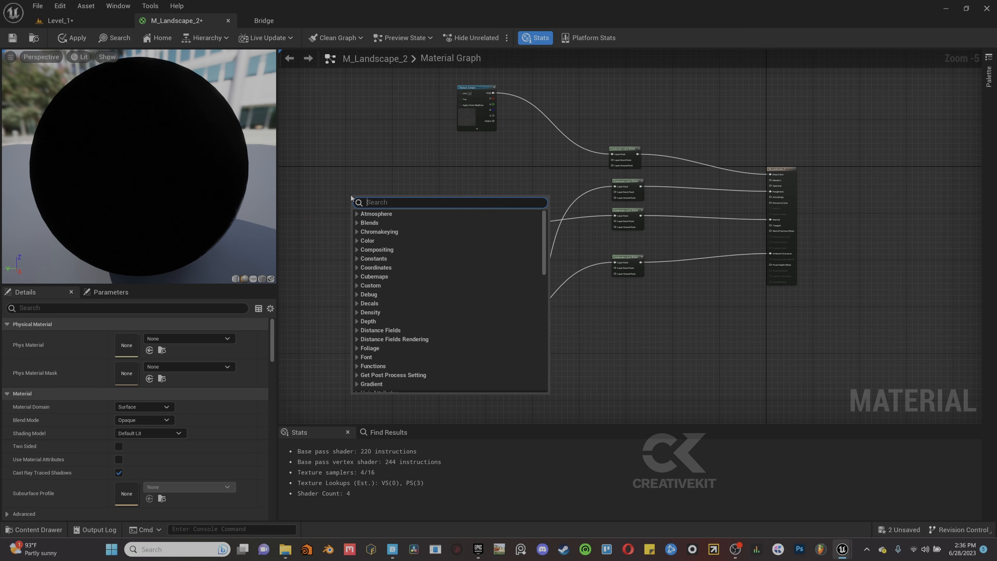
text(texcoord)
key(Return)
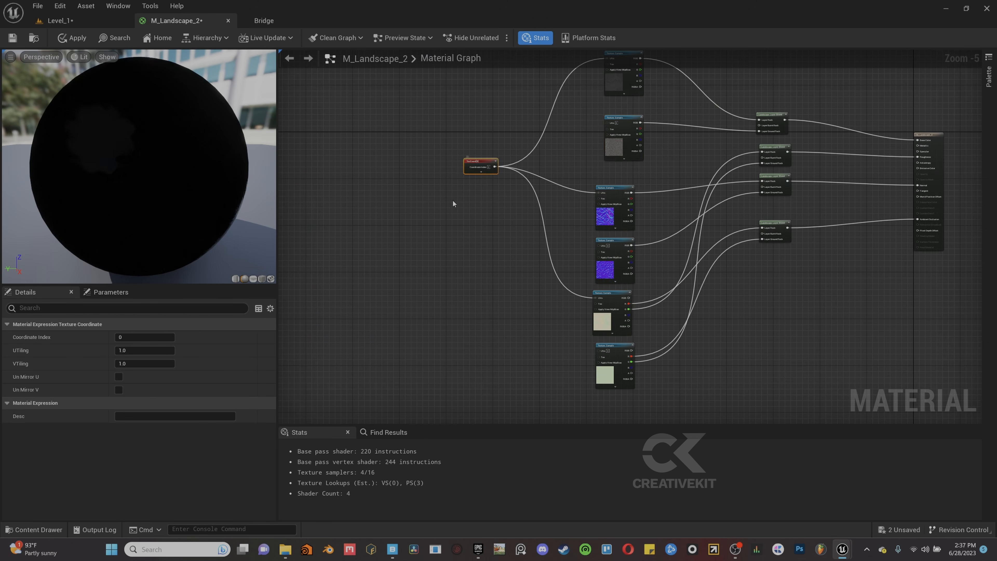
Step: Connect the second TexCoord node to the Ground Rock diffuse sample and the third to the Burnt Rock diffuse sample
drag(484, 219, 614, 123)
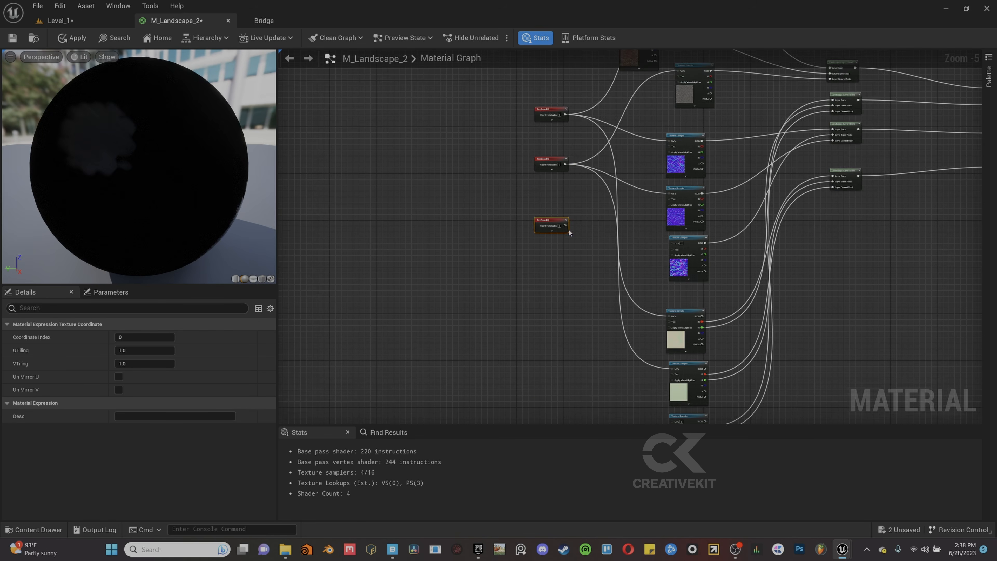
drag(565, 225, 624, 206)
right_drag(572, 221, 528, 82)
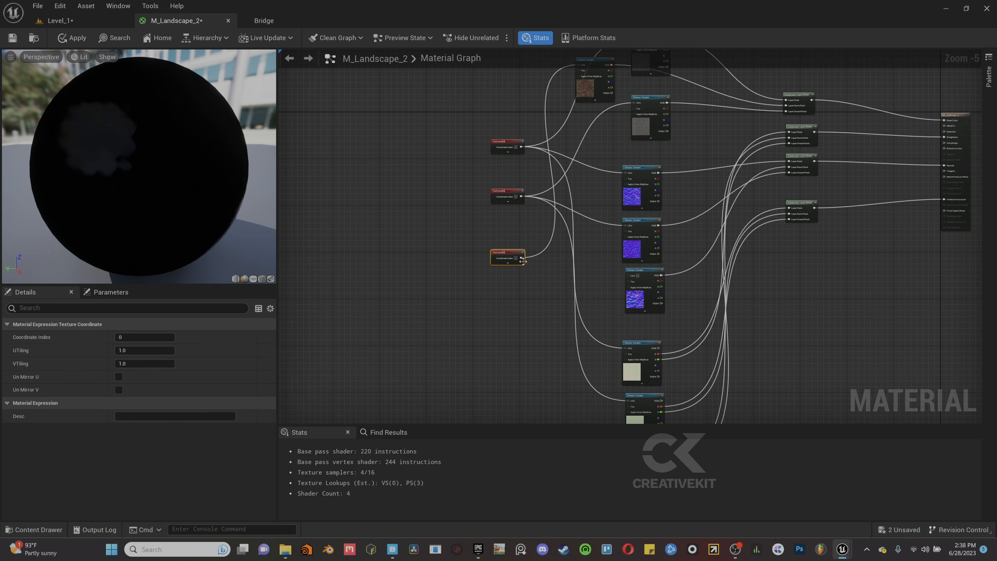
Step: Connect the third TexCoord to the Burnt Rock normal sample, and apply U and V tiling of 0.1 on the Rock TexCoord with Un Mirror U off
drag(521, 259, 628, 275)
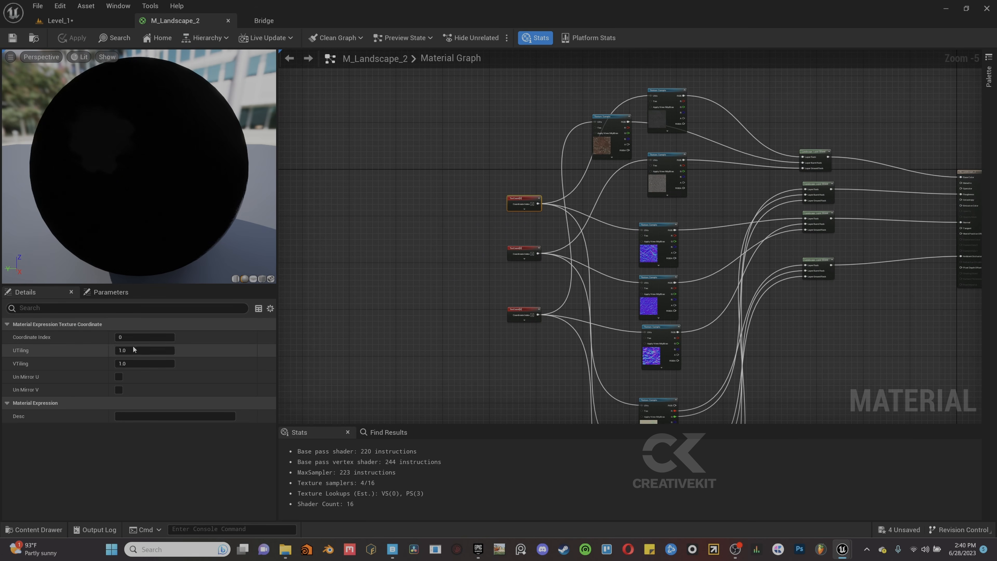
click(126, 352)
text(.1)
key(Tab)
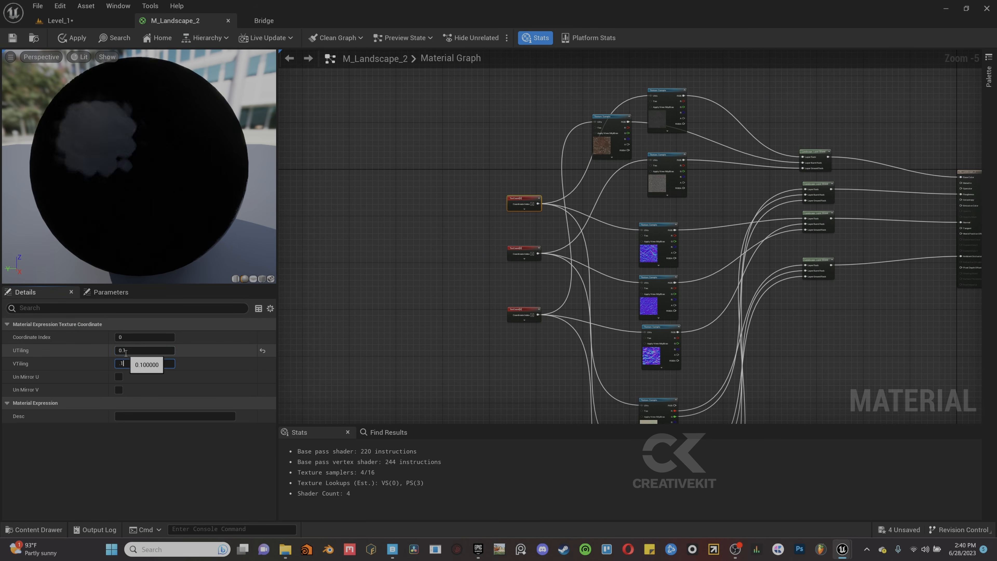
text(.1)
key(Tab)
key(Return)
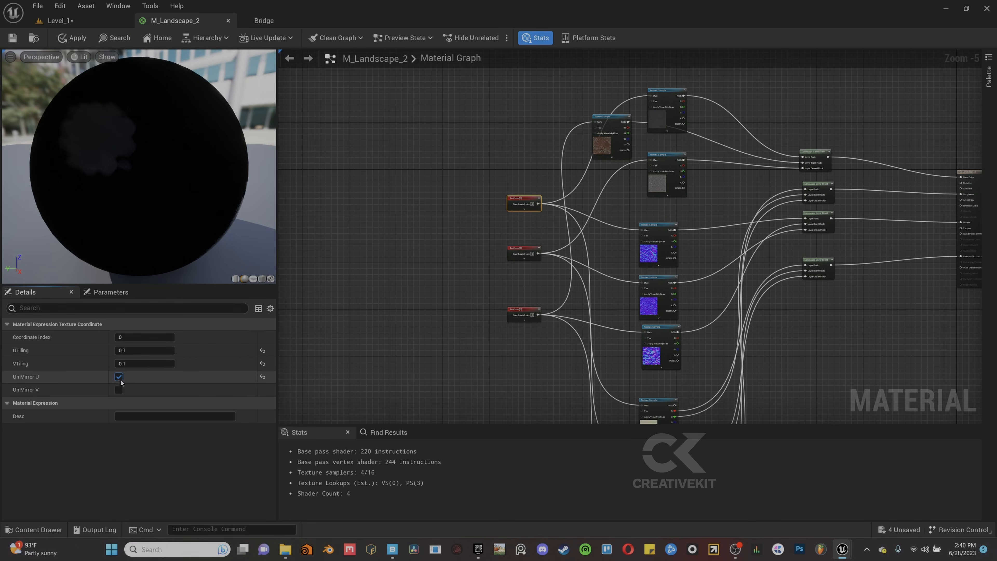
click(119, 377)
click(69, 40)
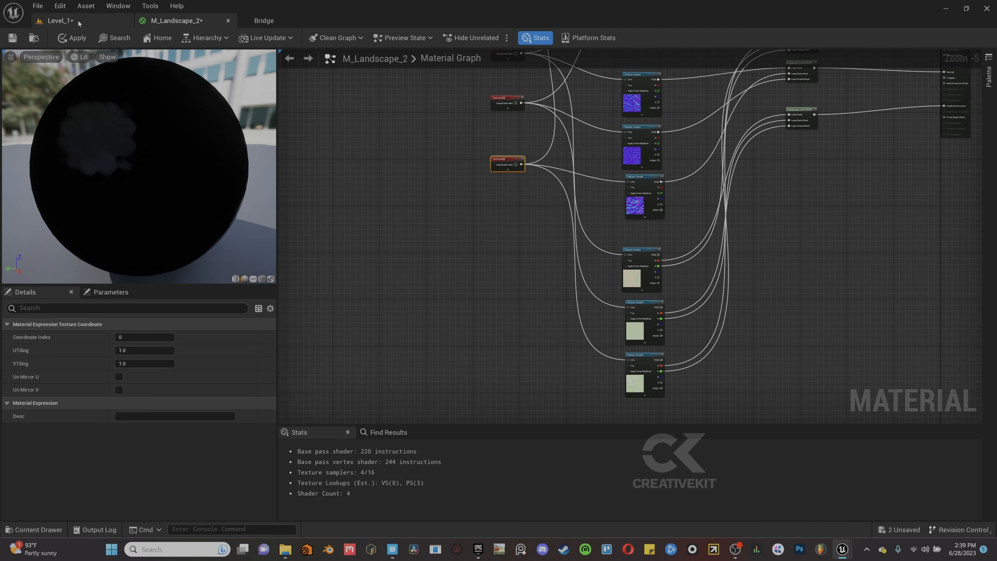
Step: Apply the M_Landscape_2 material changes and open the landscape painting tools in Level_1
click(78, 41)
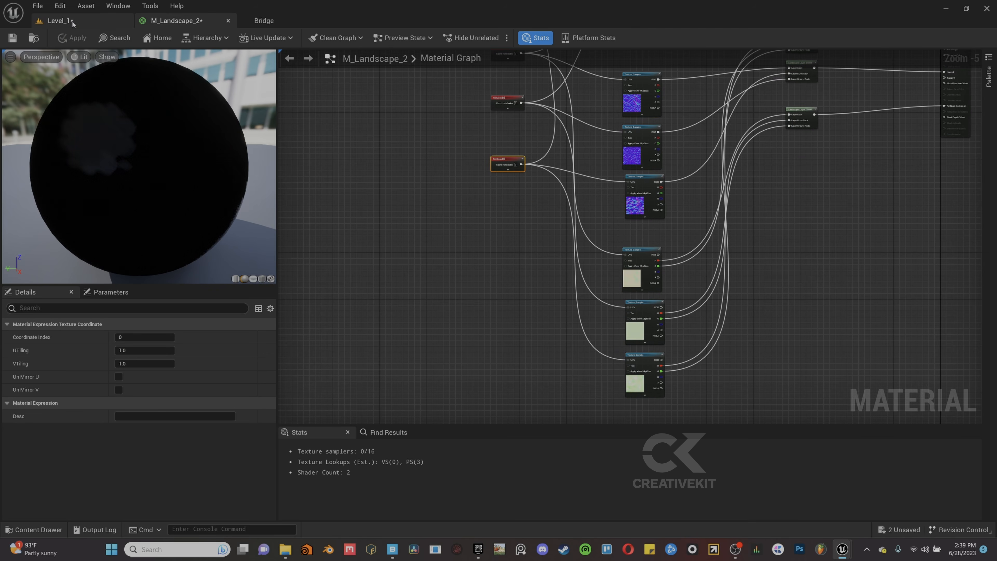
click(73, 22)
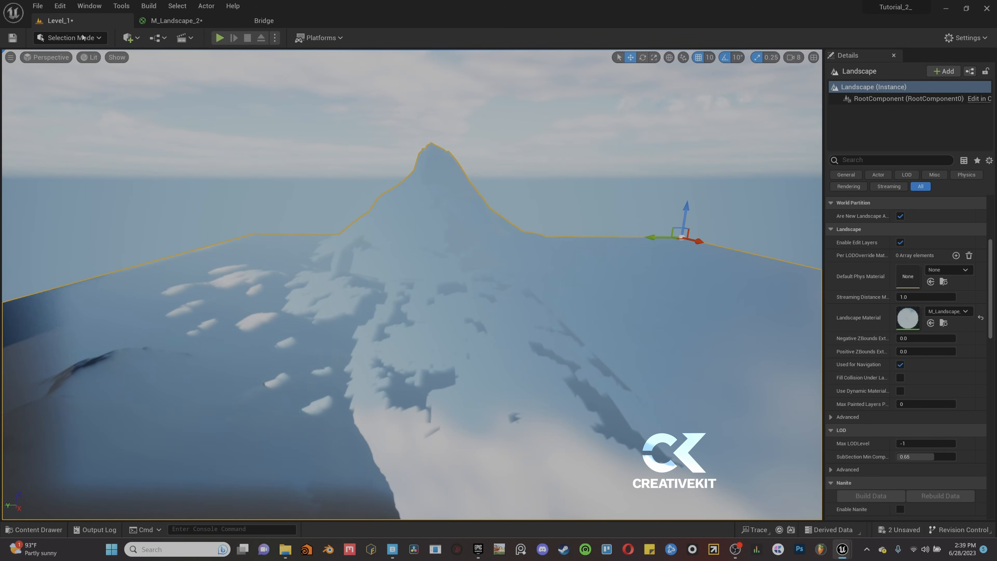
click(81, 41)
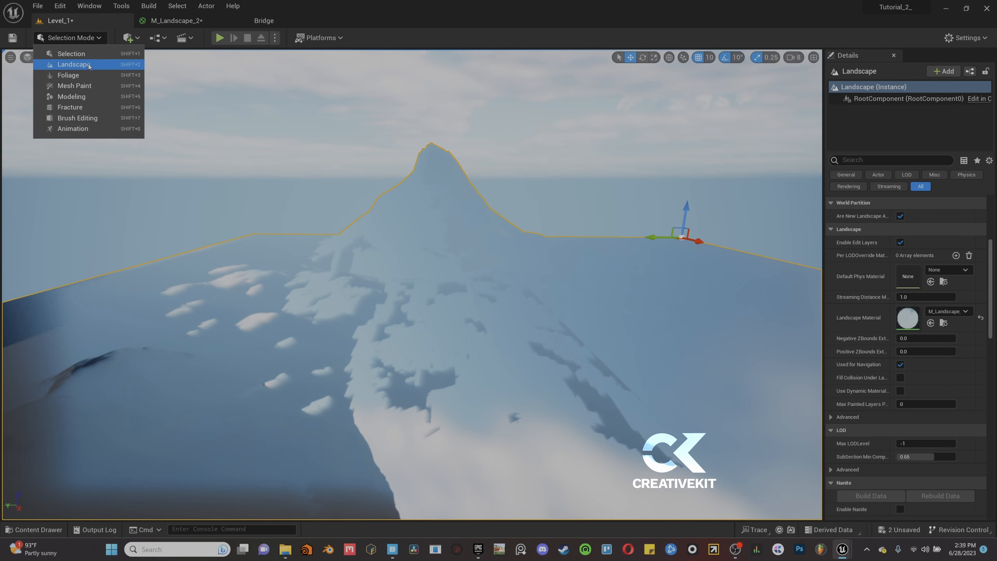
click(88, 65)
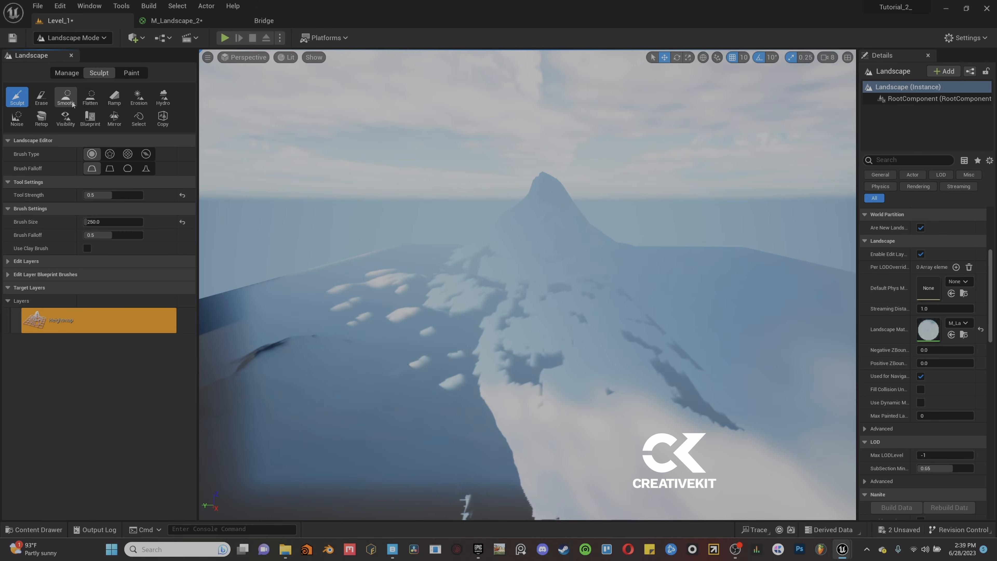
click(145, 73)
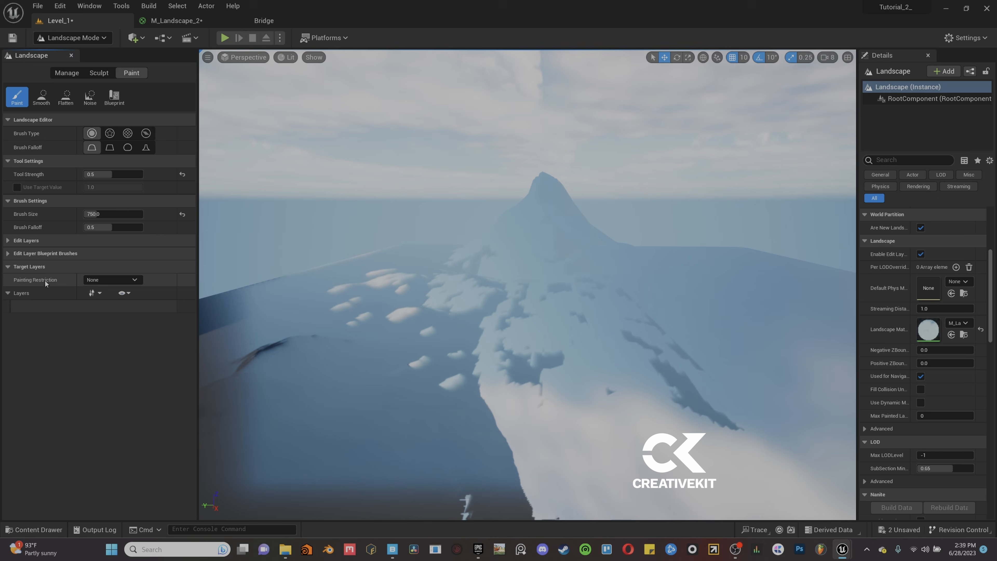
Step: Save all project changes and create a weight-blended layer info for the Rock layer in the Level_1_sharedassets folder
click(38, 6)
click(91, 122)
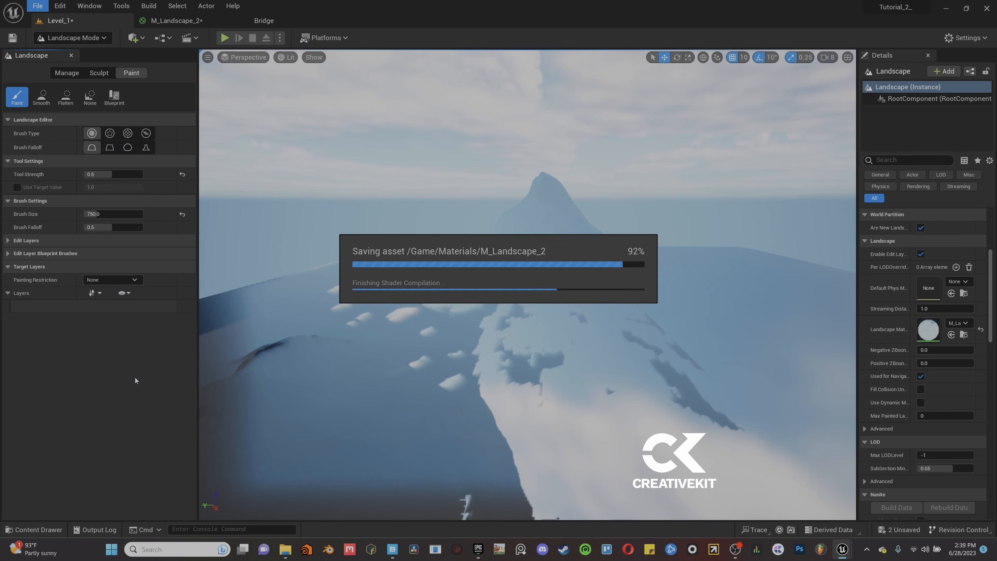
click(169, 316)
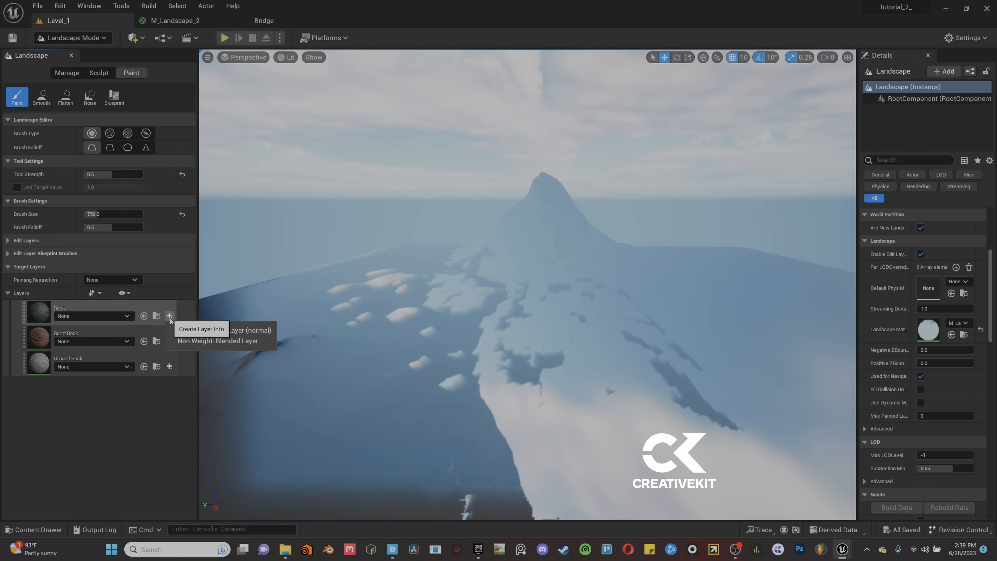
click(228, 330)
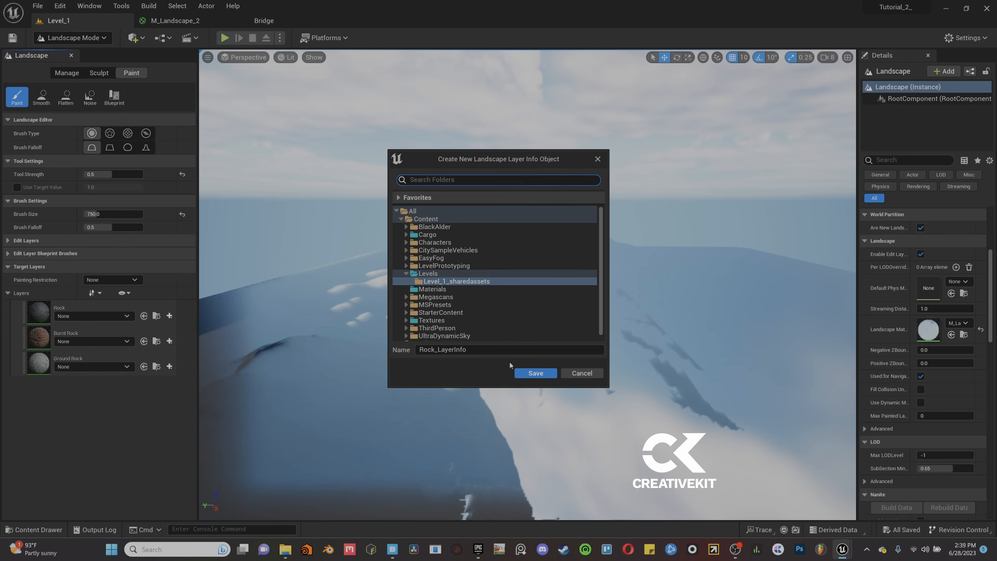
click(535, 373)
Step: Create weight-blended layer infos for the Burnt Rock and Ground Rock layers
click(169, 345)
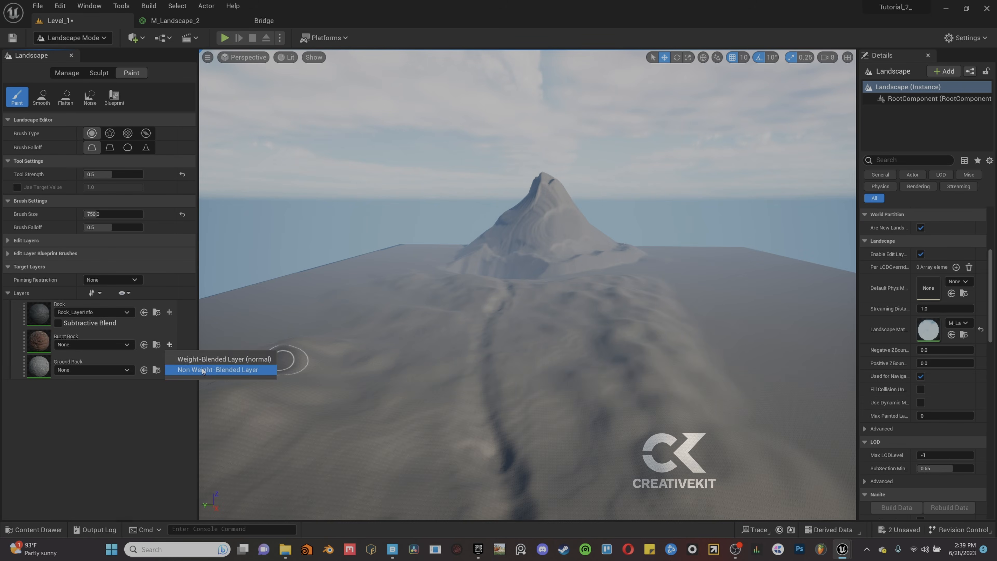
click(221, 359)
click(536, 373)
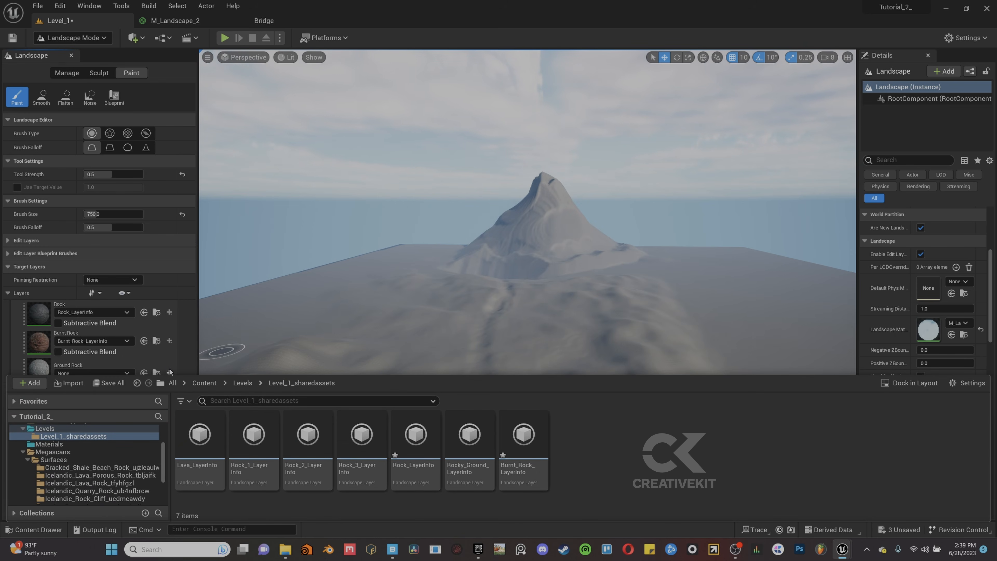
click(169, 372)
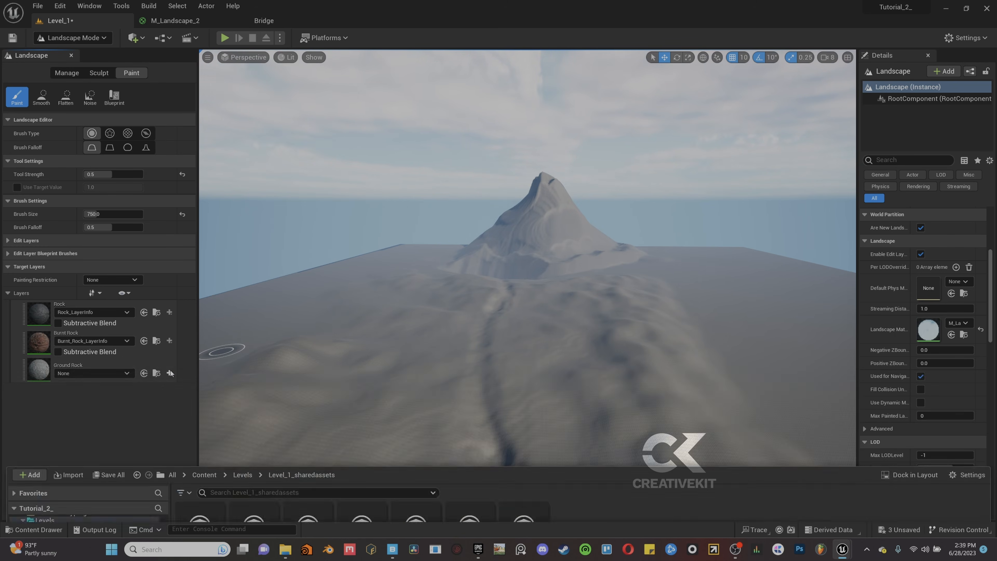
click(220, 387)
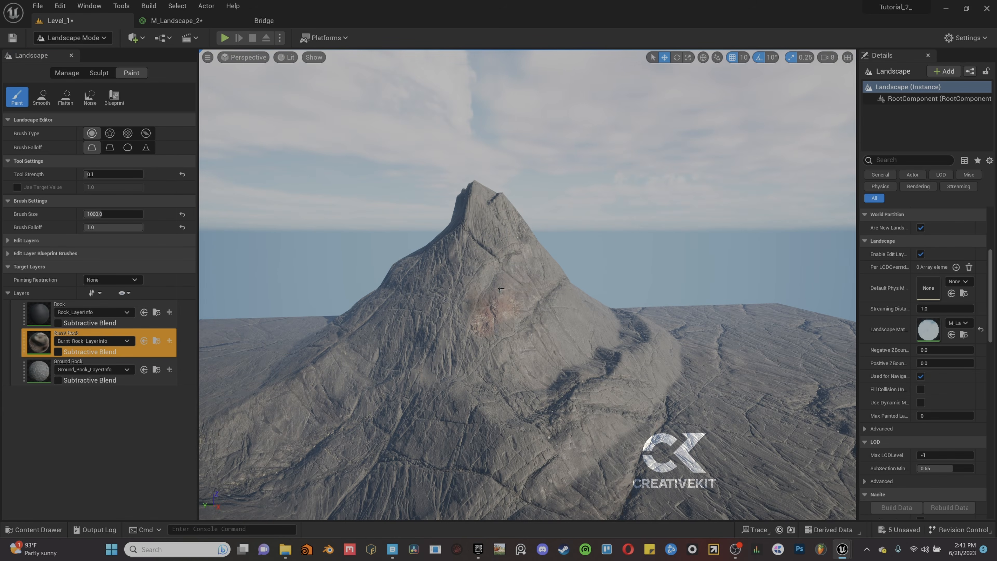
Step: Set the paint brush falloff to 0.7 and the tool strength to 0.3 for the Burnt Rock layer
right_drag(499, 288, 553, 283)
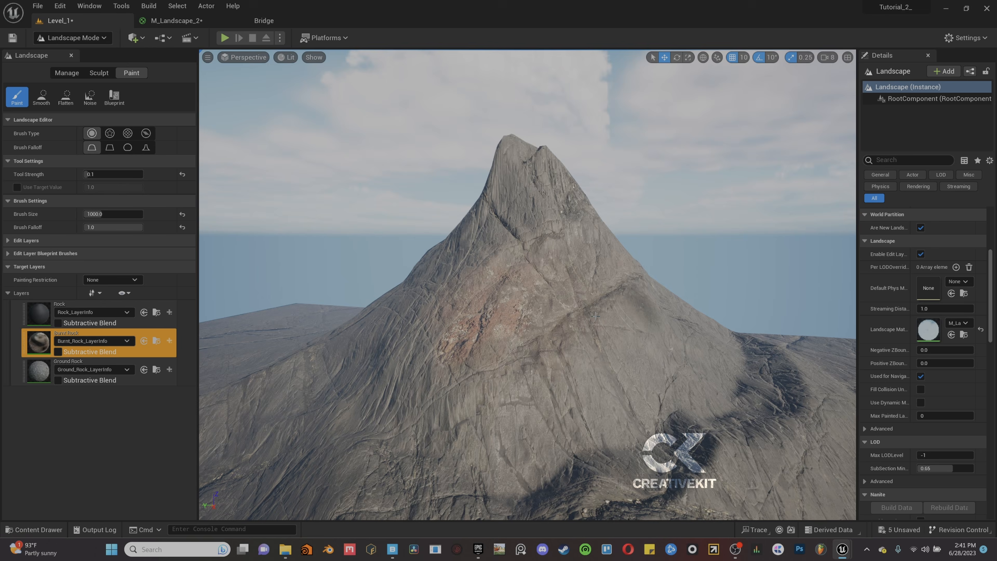
mouse_move(558, 334)
right_down()
mouse_move(667, 325)
mouse_move(483, 287)
right_up()
click(121, 227)
text(0.7)
key(Return)
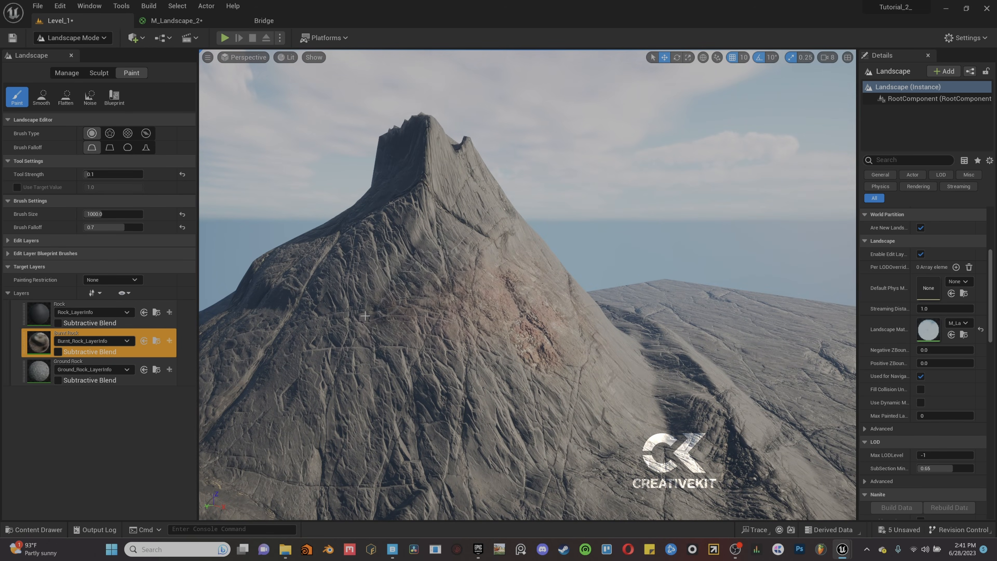
click(123, 175)
text(0.3)
key(Return)
Step: Paint the Burnt Rock layer in several strokes across the upper and middle slopes of the volcano
drag(473, 212, 446, 263)
right_drag(446, 263, 495, 283)
drag(541, 333, 458, 235)
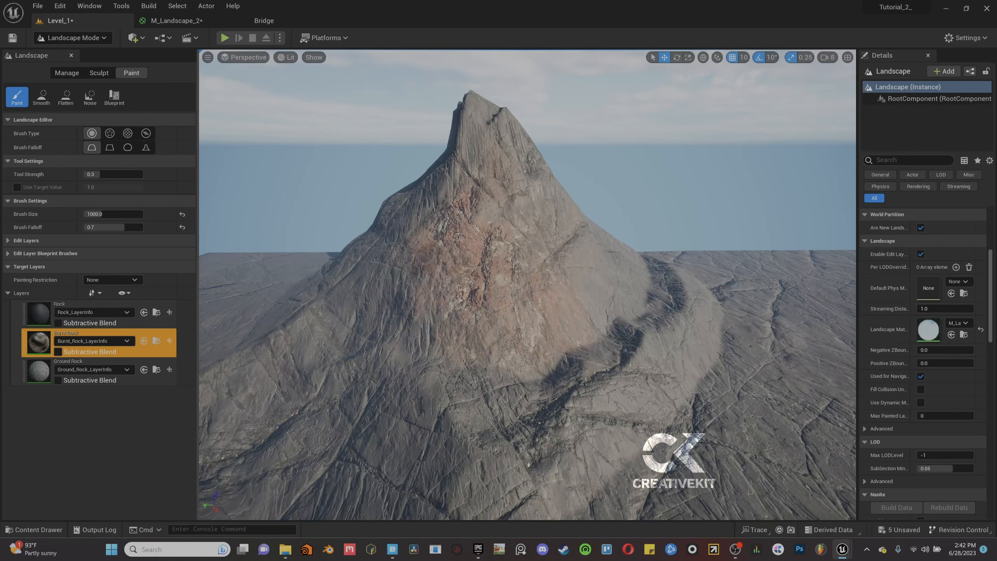
right_drag(458, 235, 549, 259)
drag(578, 289, 535, 254)
right_drag(535, 253, 581, 275)
mouse_move(581, 304)
mouse_down()
mouse_move(428, 314)
mouse_move(591, 340)
mouse_move(602, 173)
mouse_move(557, 373)
mouse_up()
Step: Set the brush size to 1500 and paint Burnt Rock patches on the ground beyond the volcano's foot
click(120, 215)
text(1500)
key(Return)
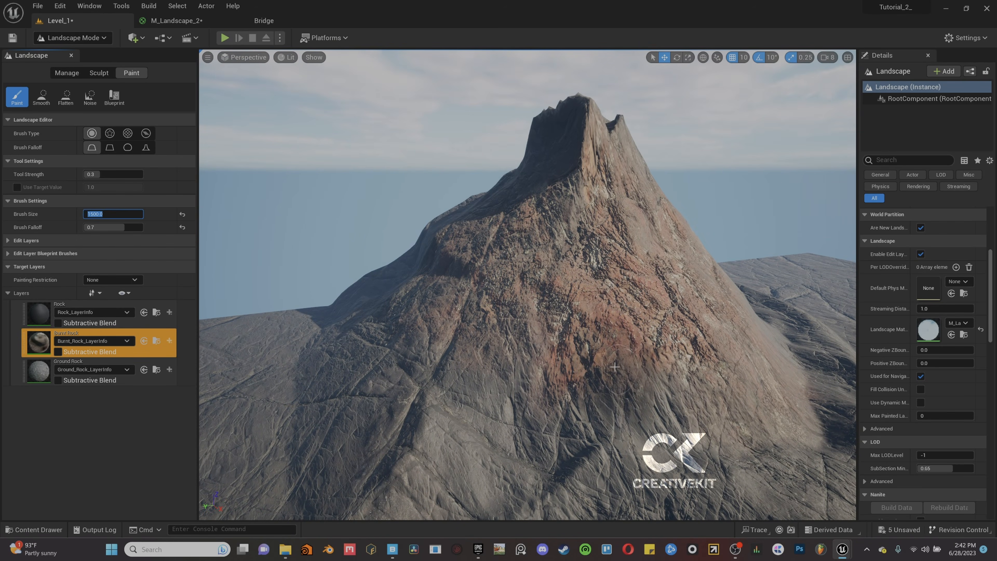
right_drag(615, 366, 621, 362)
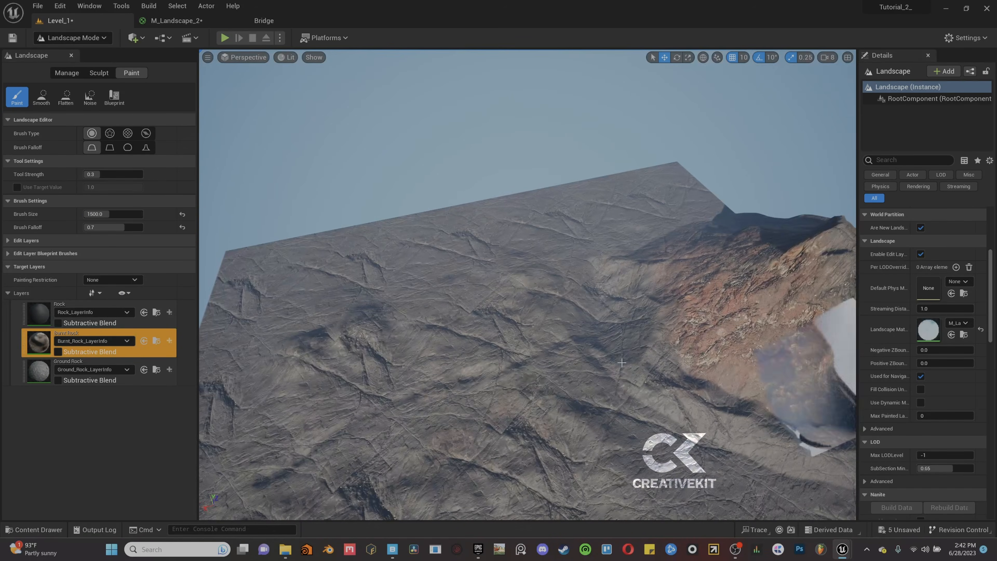
mouse_move(622, 363)
mouse_down()
mouse_move(530, 333)
mouse_move(550, 436)
mouse_move(420, 456)
mouse_up()
right_drag(514, 365, 487, 393)
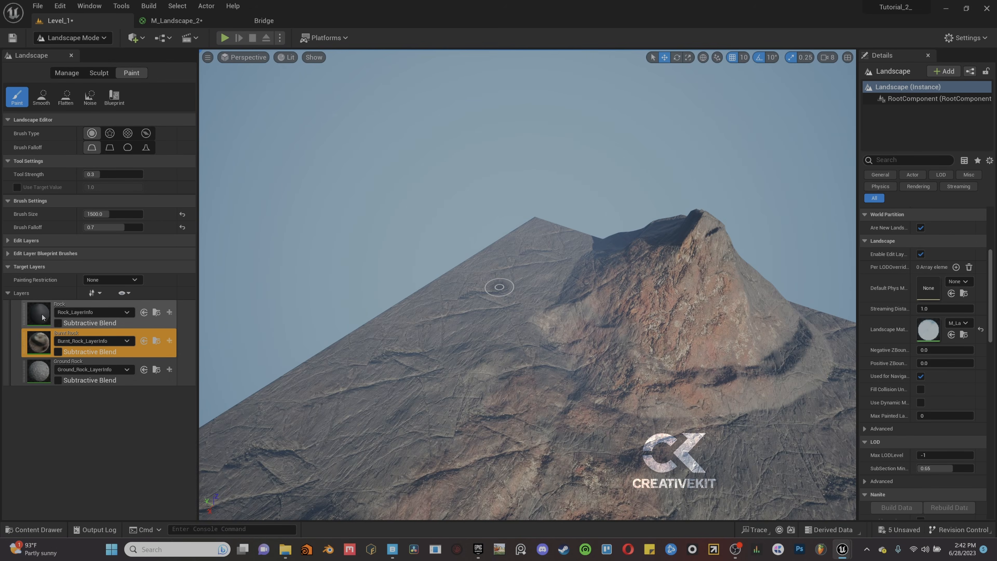
Step: Paint the Ground Rock layer around the base of the volcano
click(78, 365)
drag(490, 314, 539, 377)
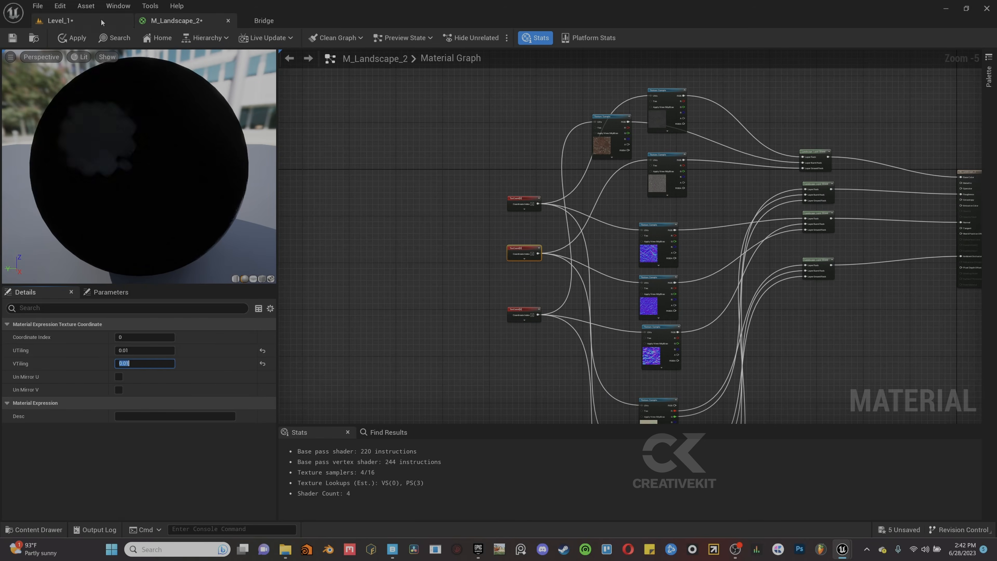
Step: Apply the edited tiling in M_Landscape_2, return to Level_1 and increase the landscape paint brush size
click(100, 21)
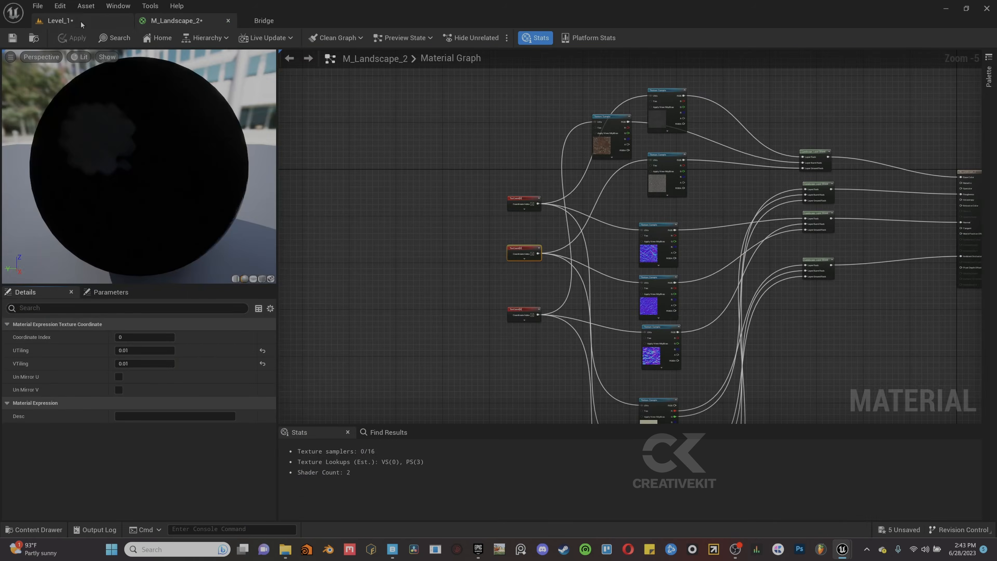
click(80, 22)
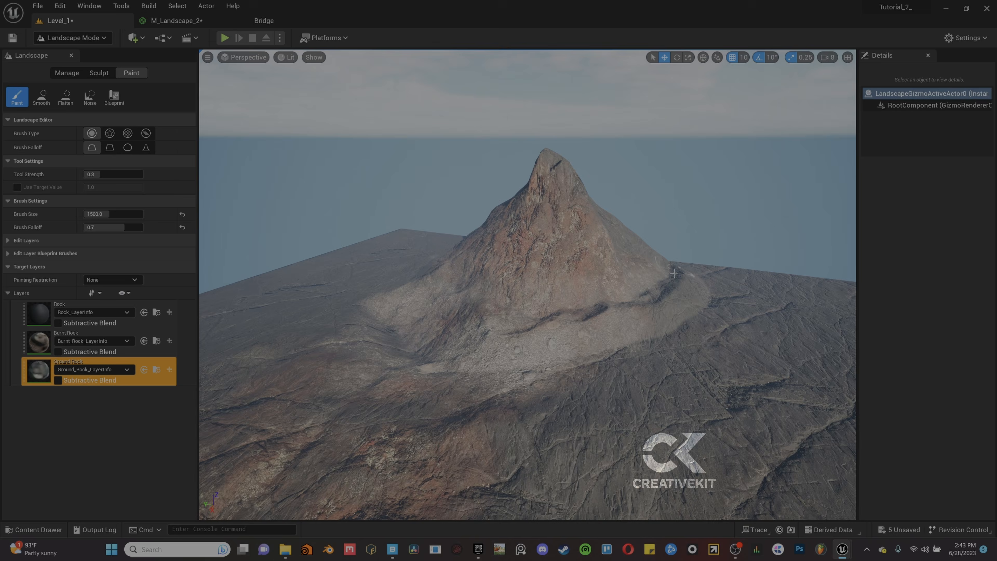
right_drag(568, 360, 464, 308)
drag(111, 214, 122, 213)
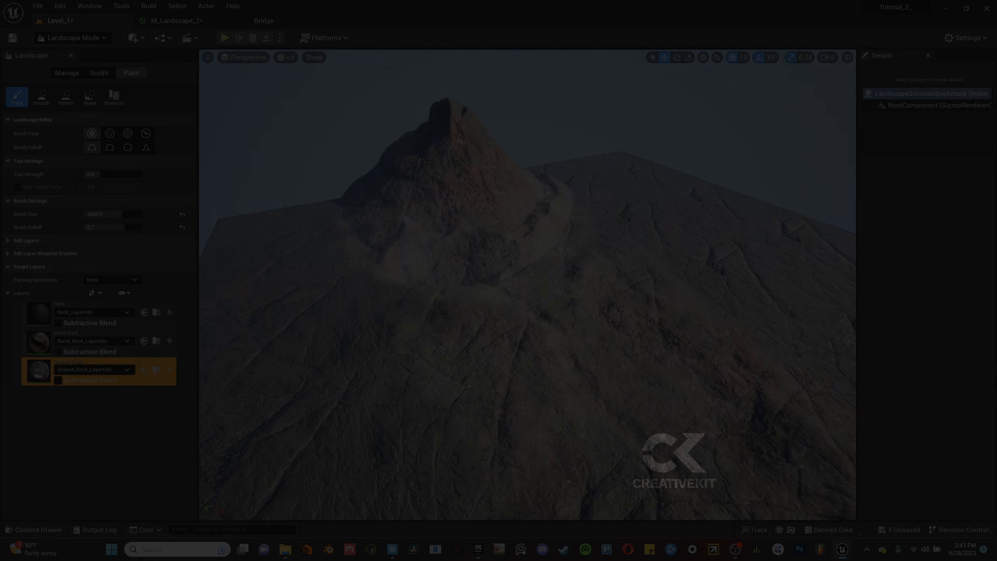
right_drag(528, 284, 545, 303)
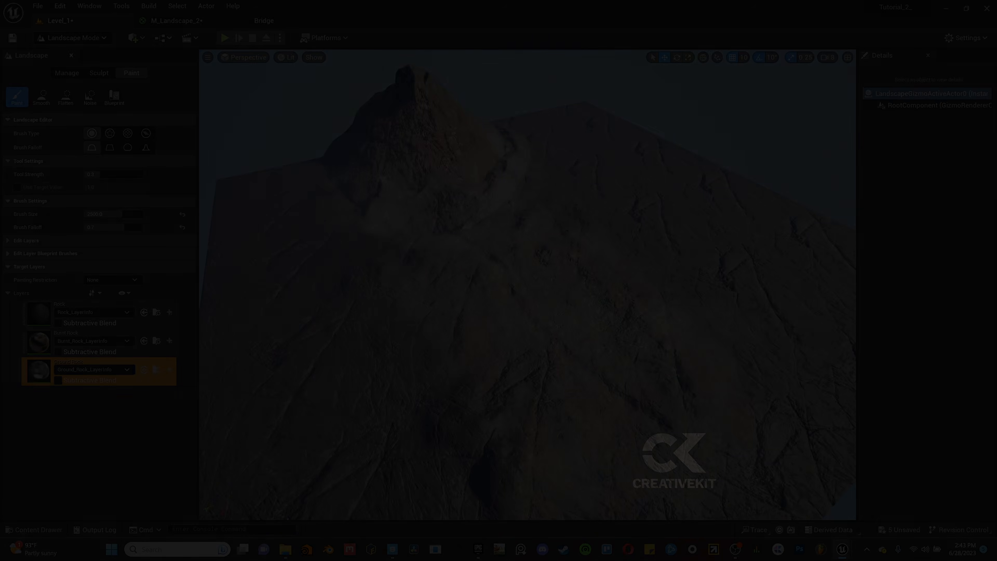